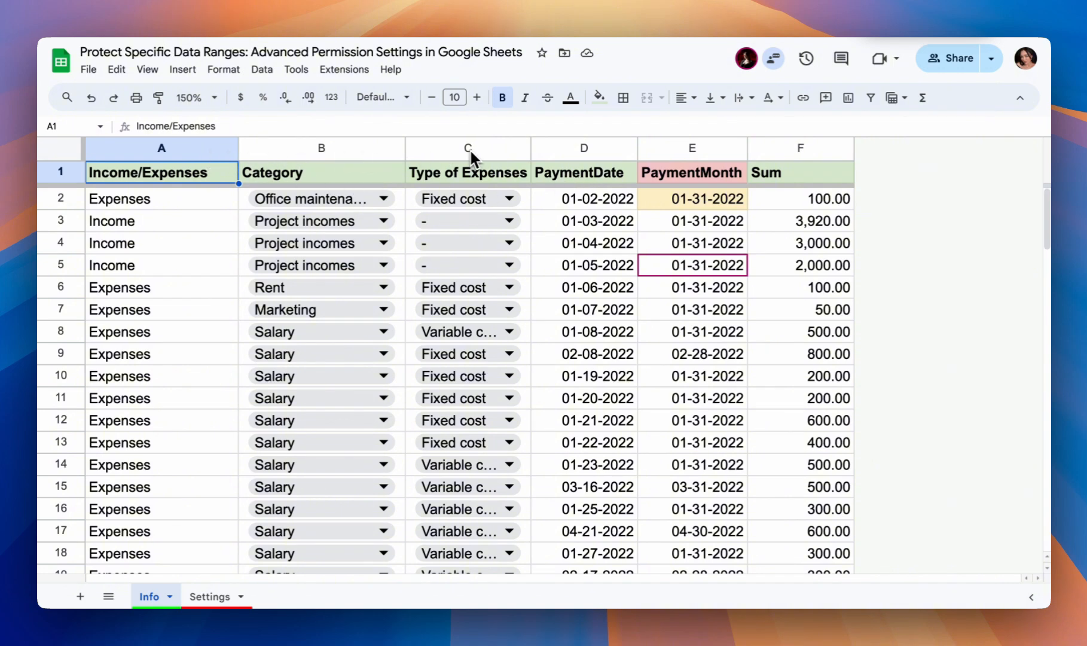
# Inspect the table's Category and PaymentMonth columns and the array formula in cell E2.
pyautogui.click(559, 149)
pyautogui.click(480, 150)
pyautogui.click(359, 148)
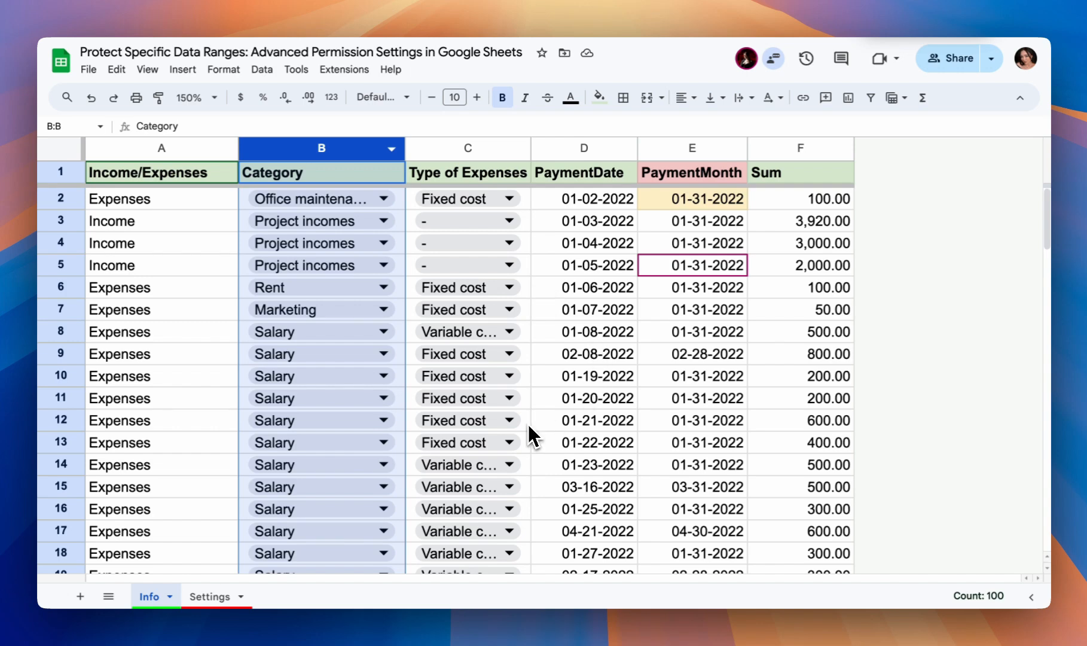
pyautogui.click(689, 148)
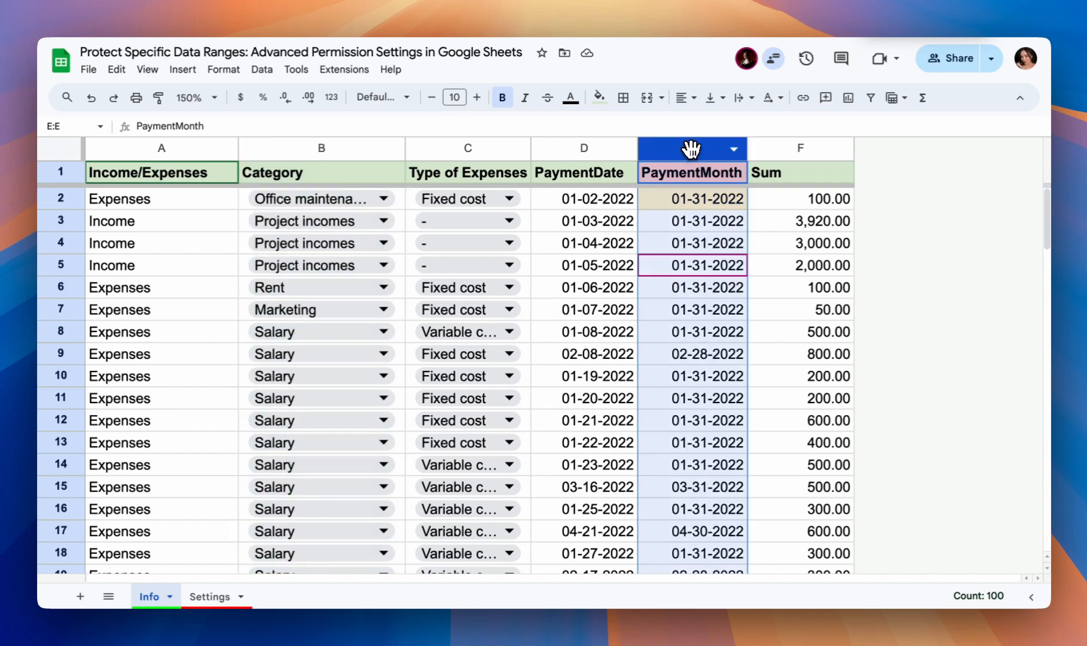
pyautogui.click(693, 199)
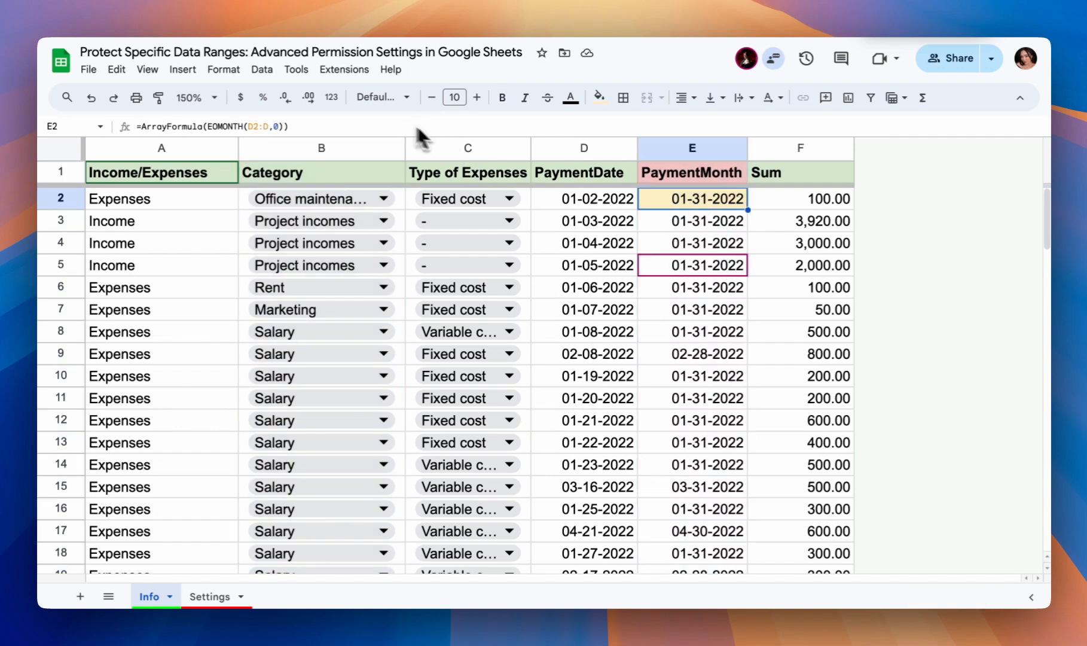
# Try overwriting the PaymentMonth value in cell E5 with "h" and undo that edit.
pyautogui.click(688, 272)
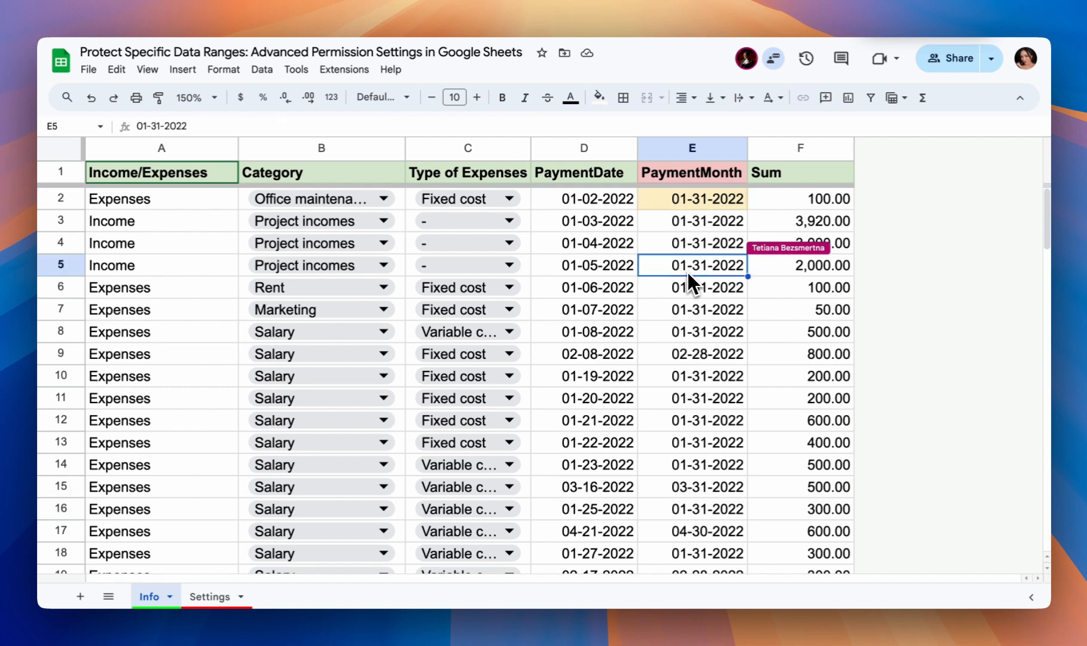
pyautogui.write('h')
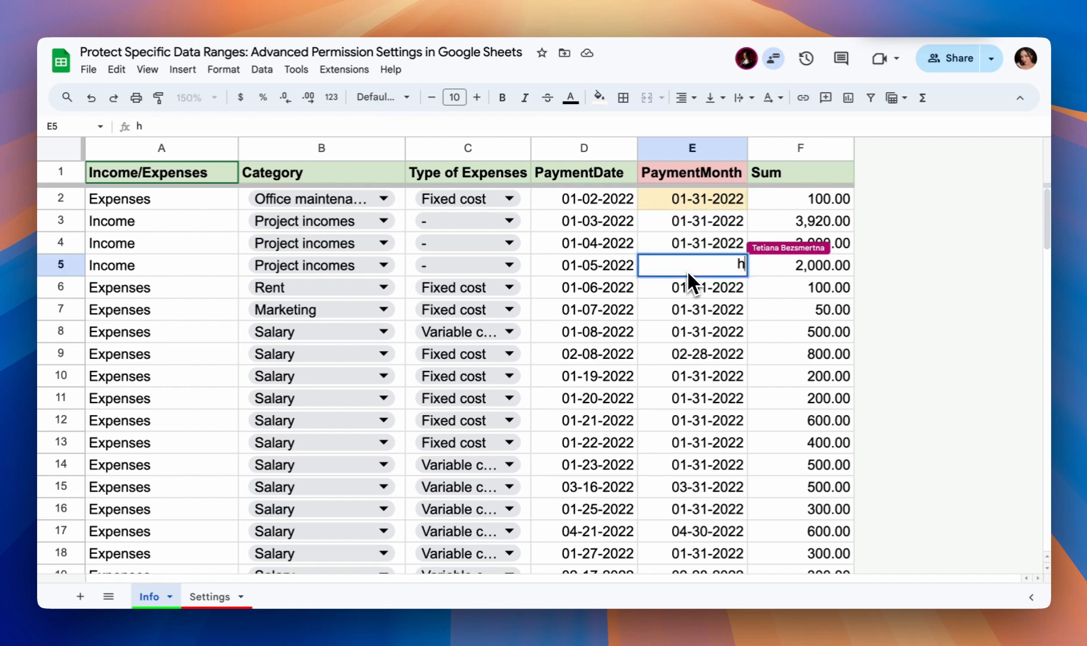
pyautogui.press('Return')
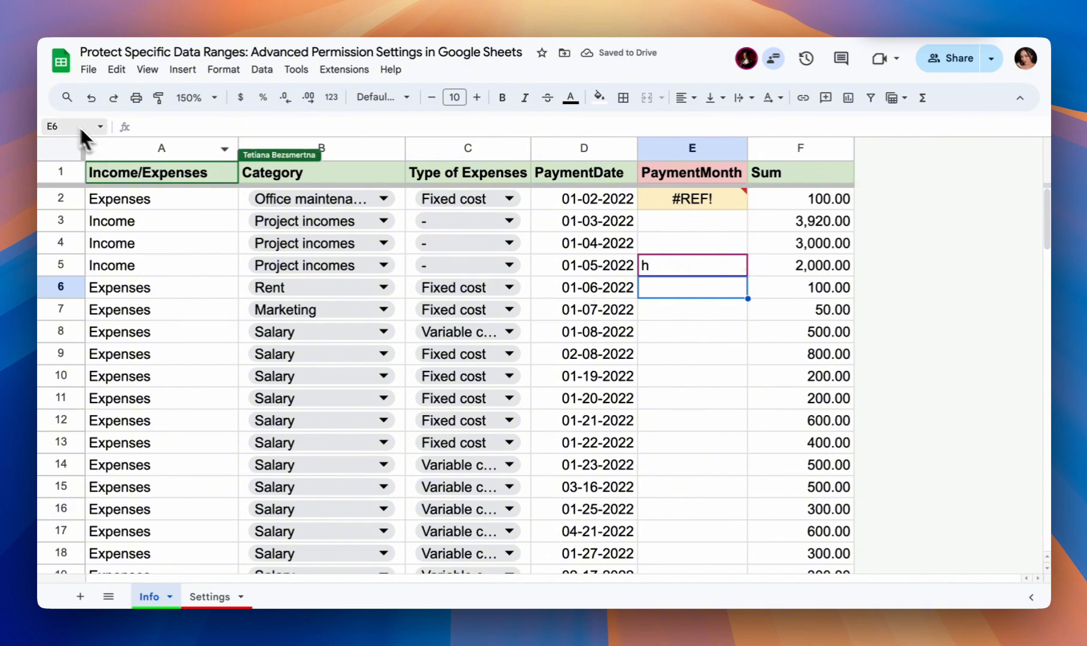
pyautogui.click(87, 105)
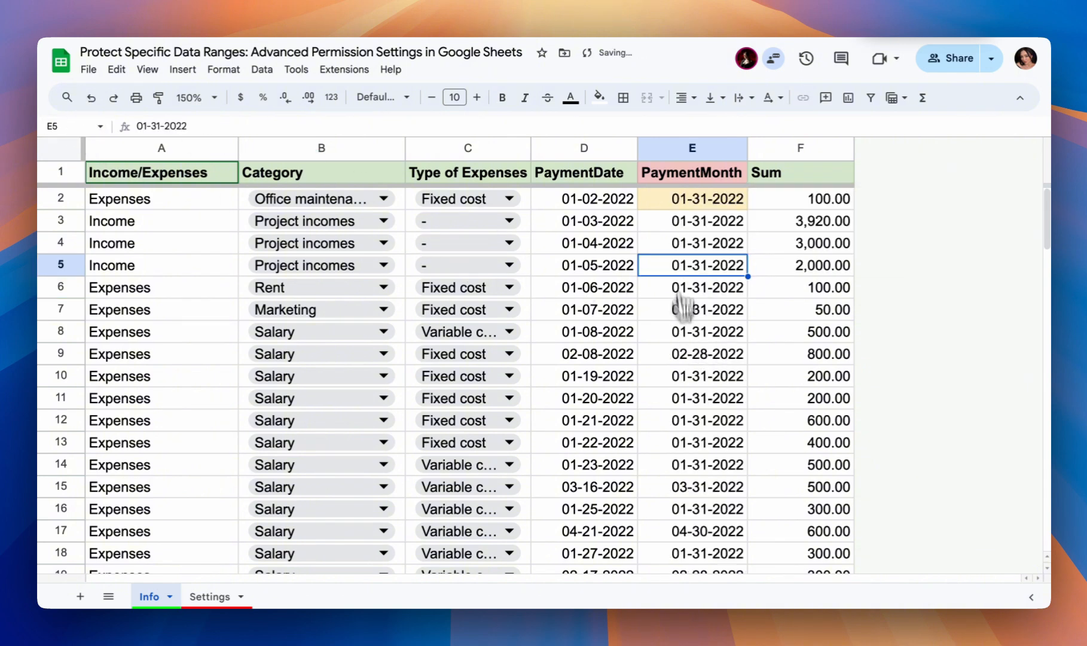
# Check the whole PaymentMonth column against its source formula in cell E2.
pyautogui.click(689, 146)
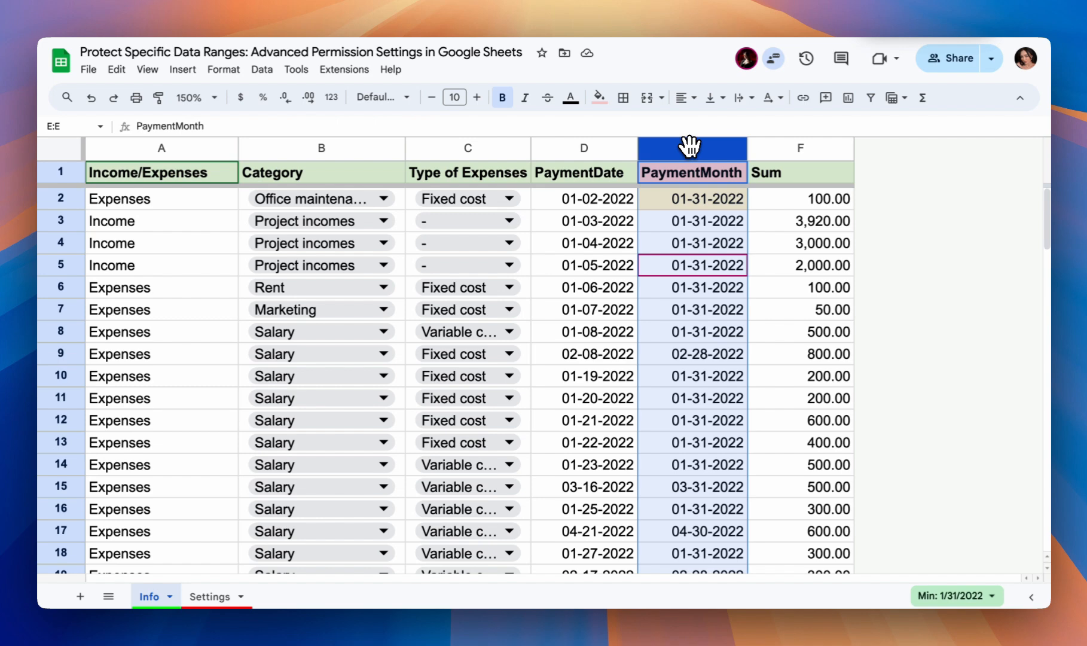
pyautogui.click(707, 198)
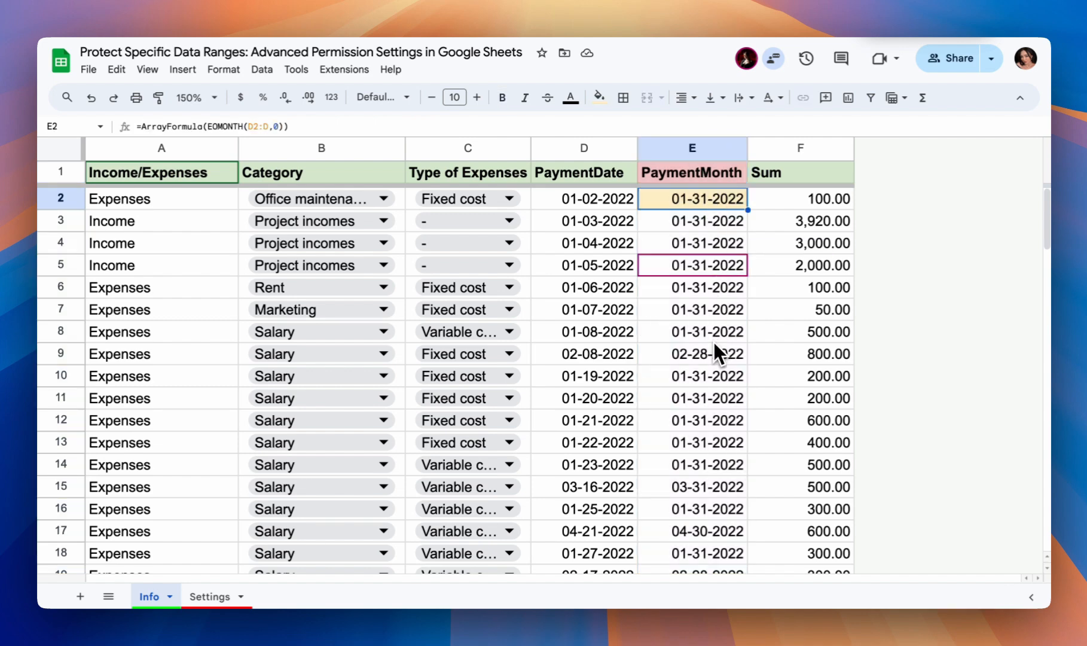
pyautogui.click(693, 152)
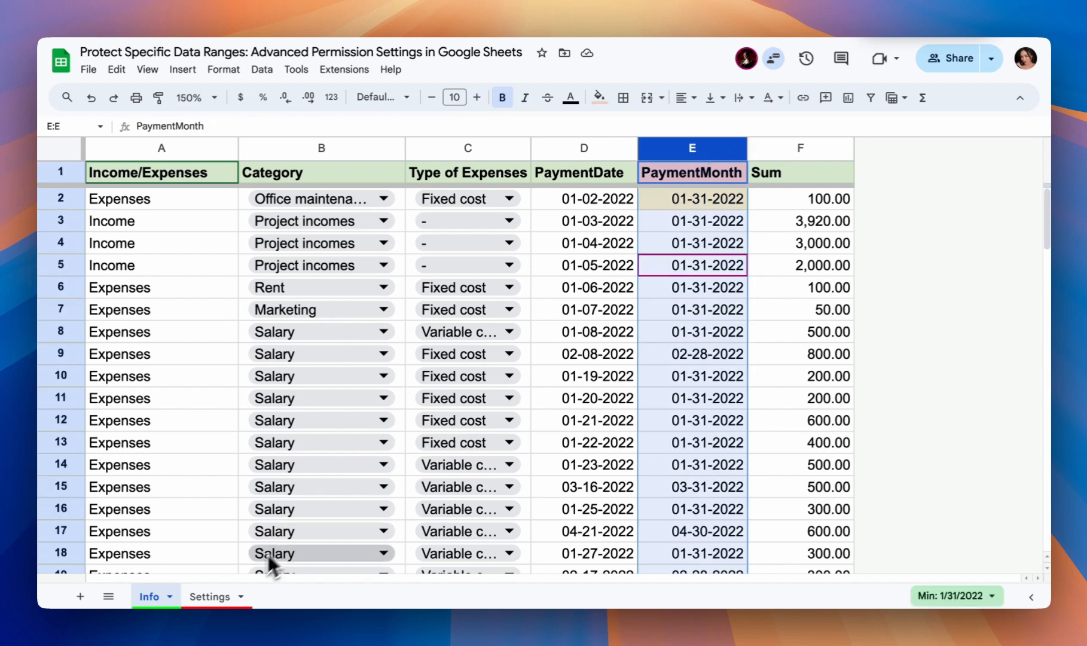
# Review the list values on the Settings sheet, examining the Category and Plan/Fact columns and the Category entries down to row 9.
pyautogui.click(228, 596)
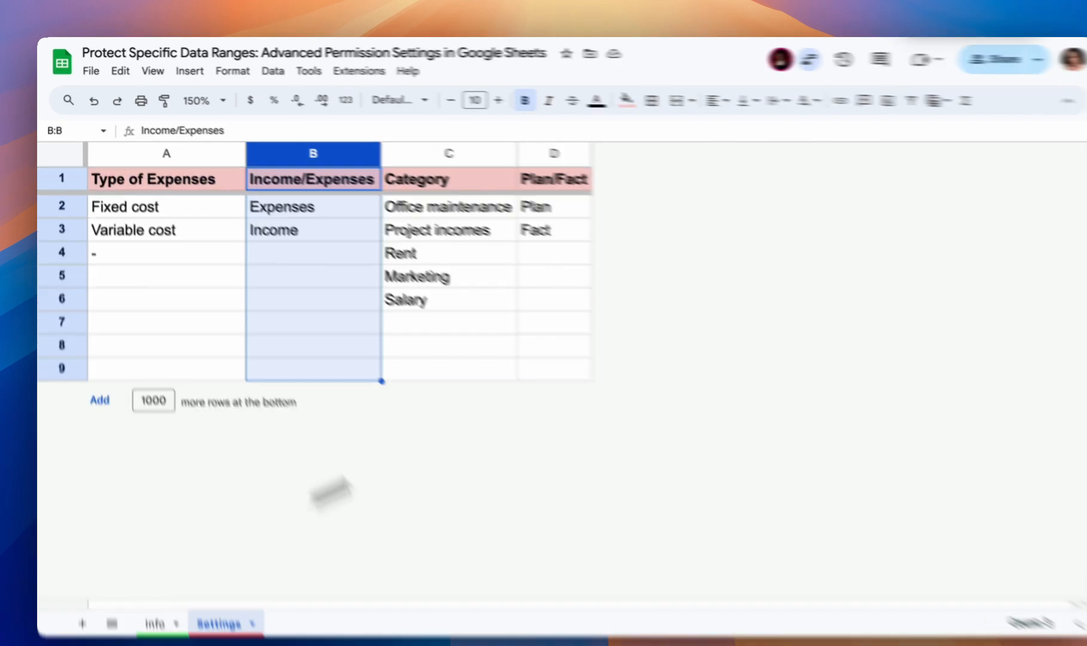
pyautogui.click(429, 331)
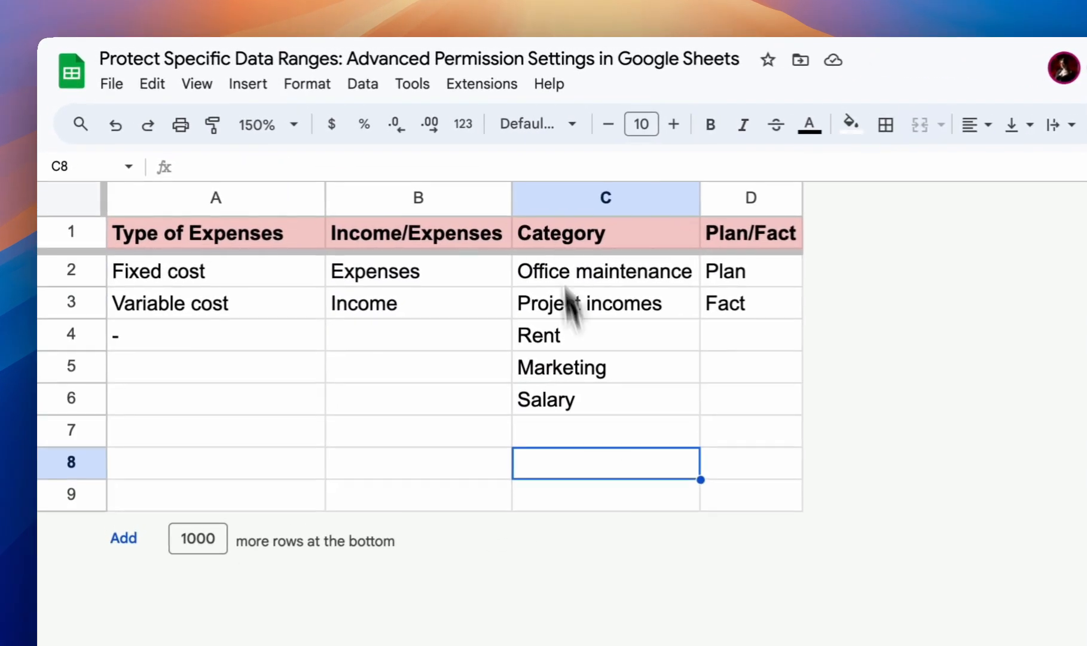
pyautogui.click(605, 197)
pyautogui.keyDown('shift'); pyautogui.click(751, 197); pyautogui.keyUp('shift')
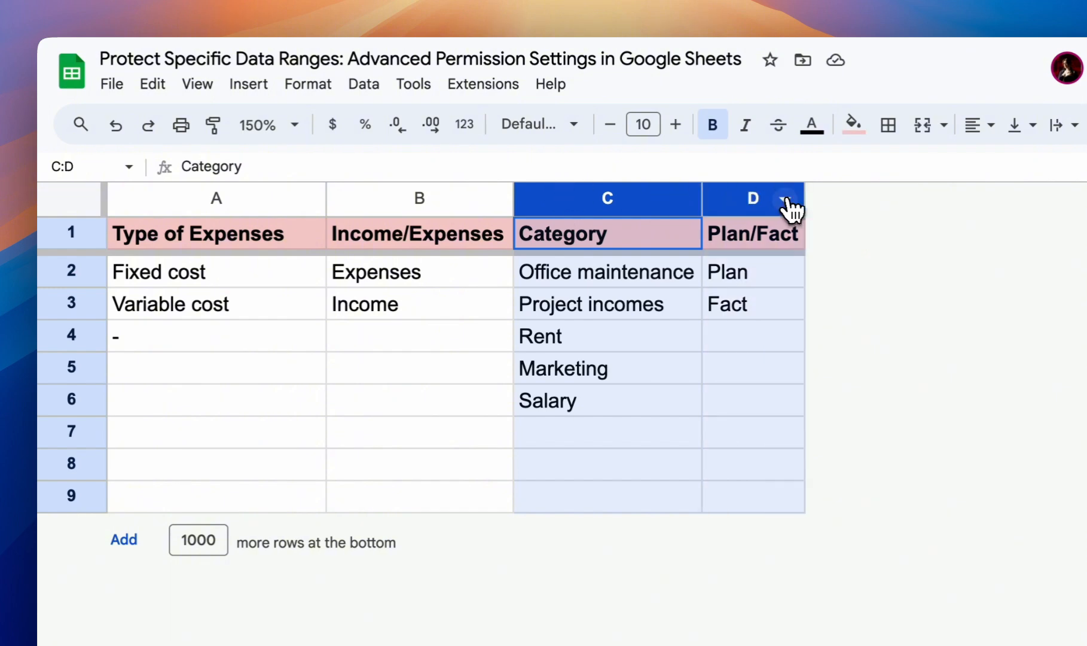
pyautogui.click(583, 308)
pyautogui.moveTo(583, 264); pyautogui.dragTo(586, 488)
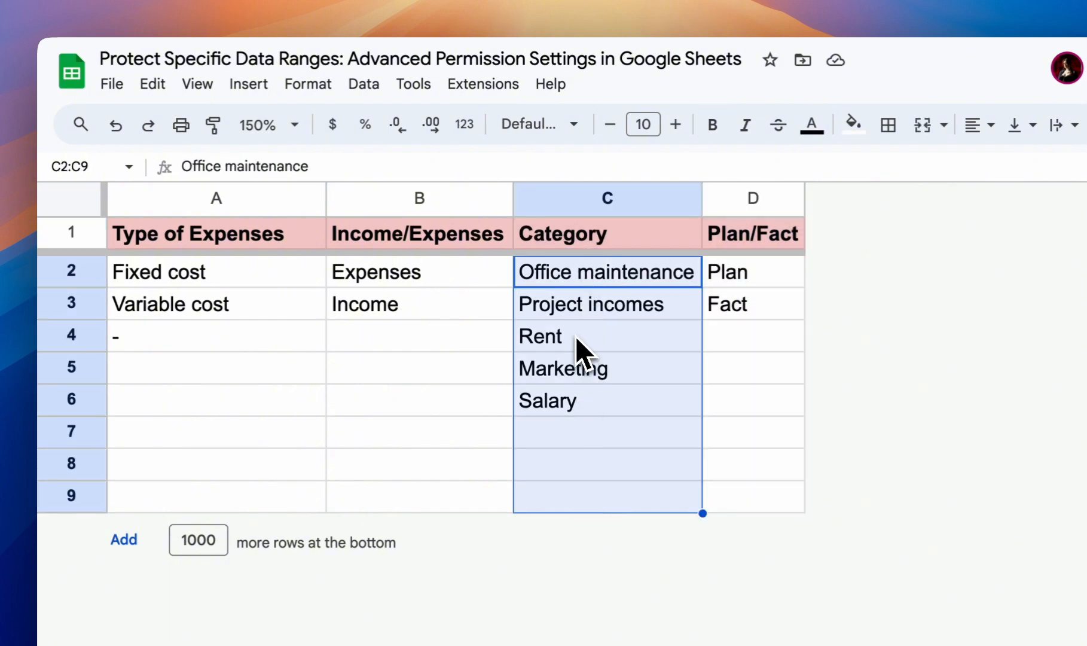
pyautogui.click(568, 198)
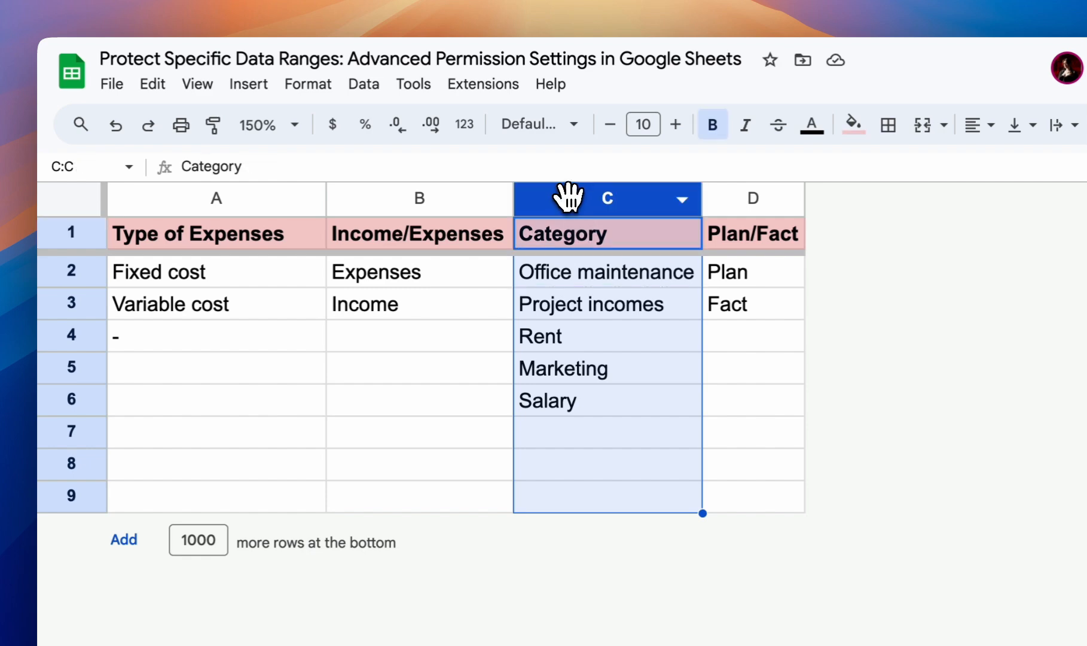
pyautogui.click(752, 206)
pyautogui.click(640, 204)
pyautogui.moveTo(607, 242); pyautogui.dragTo(600, 509)
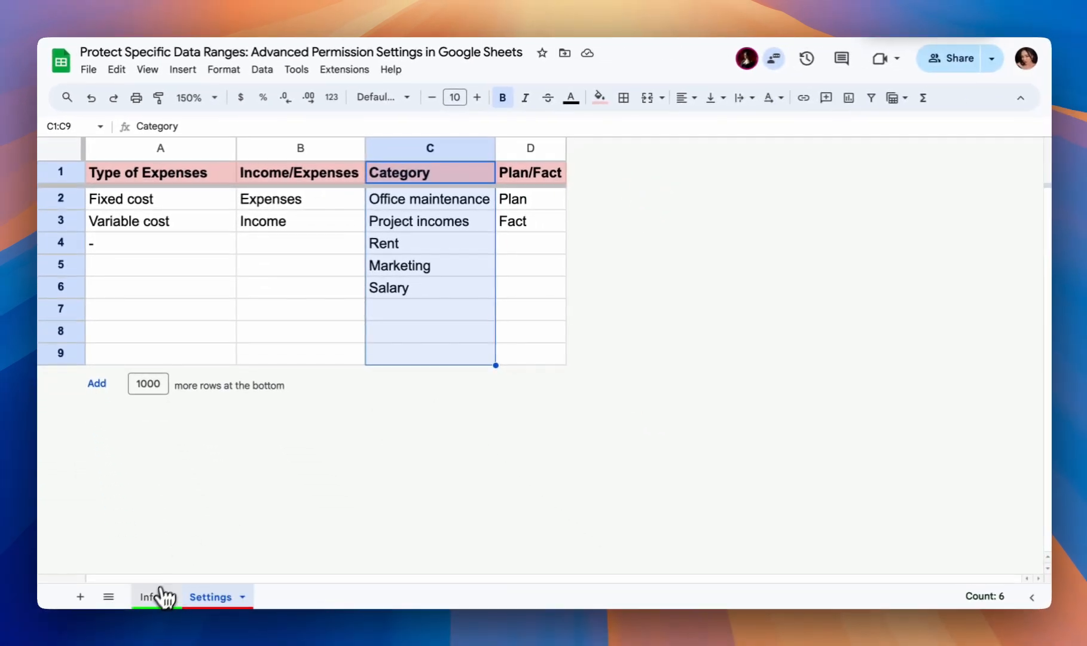
# On the Info sheet, try the Viewer and Commenter roles for the collaborator in the sharing settings, restore Editor and finish.
pyautogui.click(160, 598)
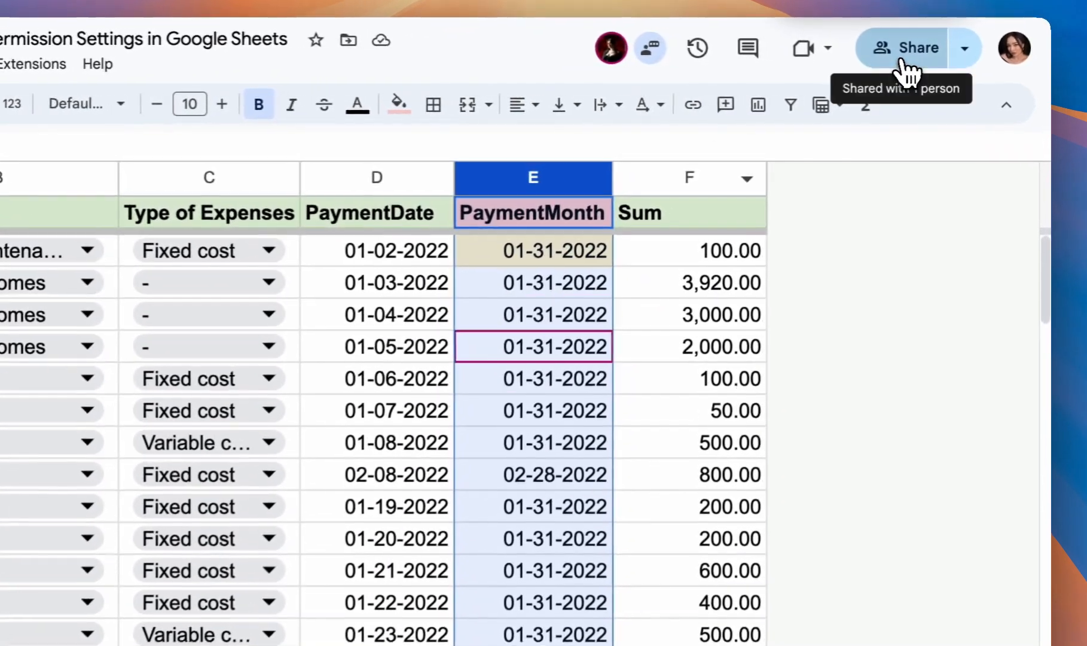
pyautogui.click(946, 59)
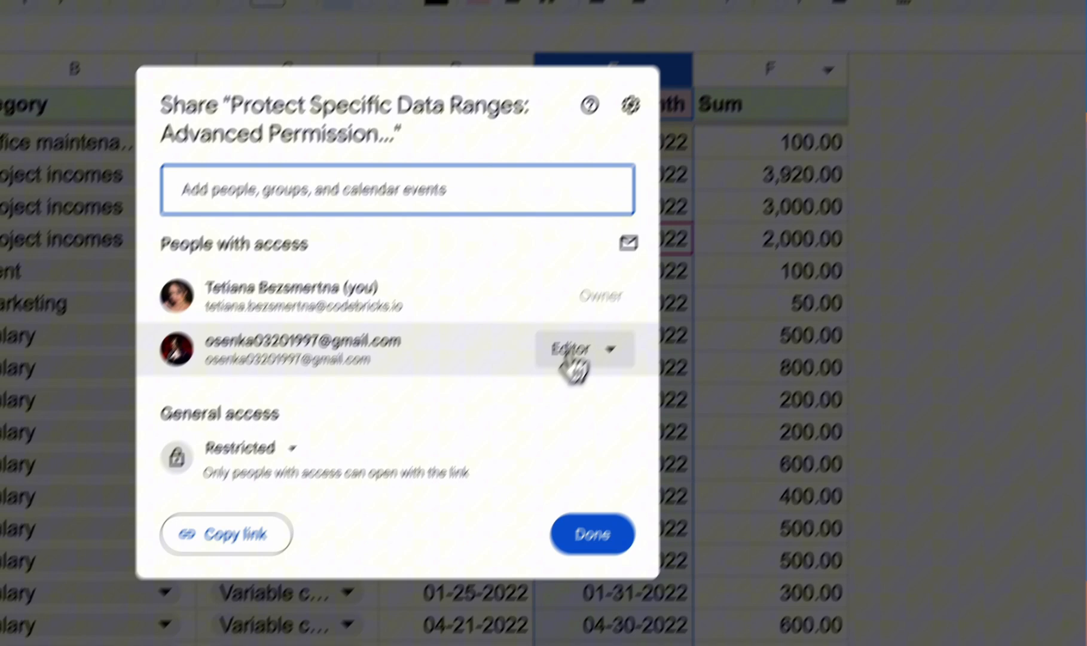
pyautogui.click(570, 351)
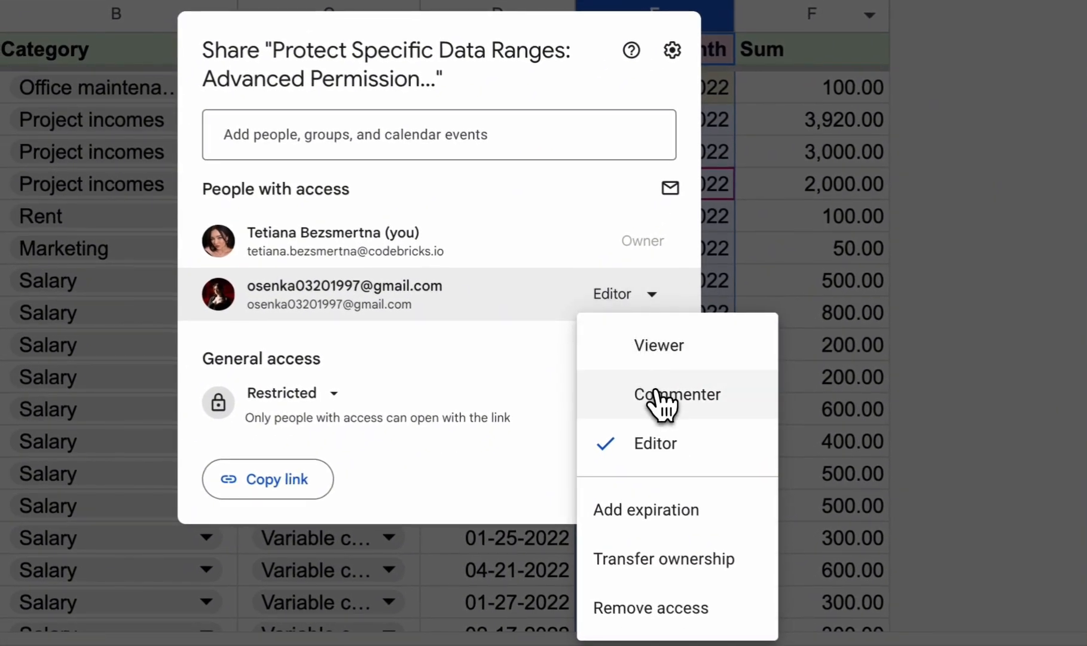
pyautogui.click(660, 362)
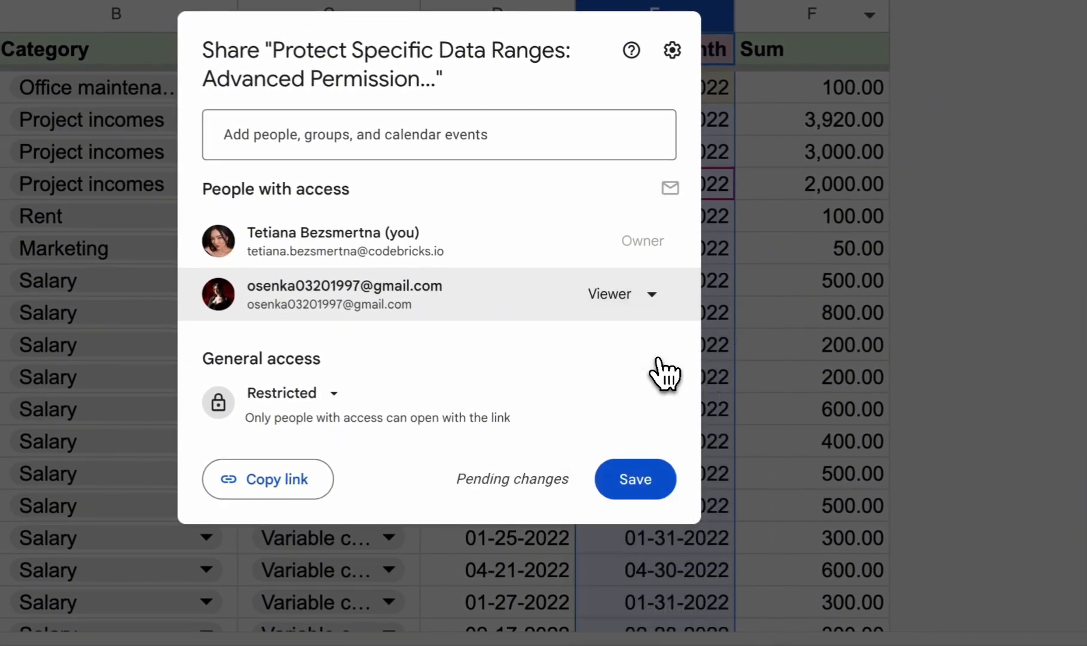
pyautogui.click(625, 294)
pyautogui.click(634, 391)
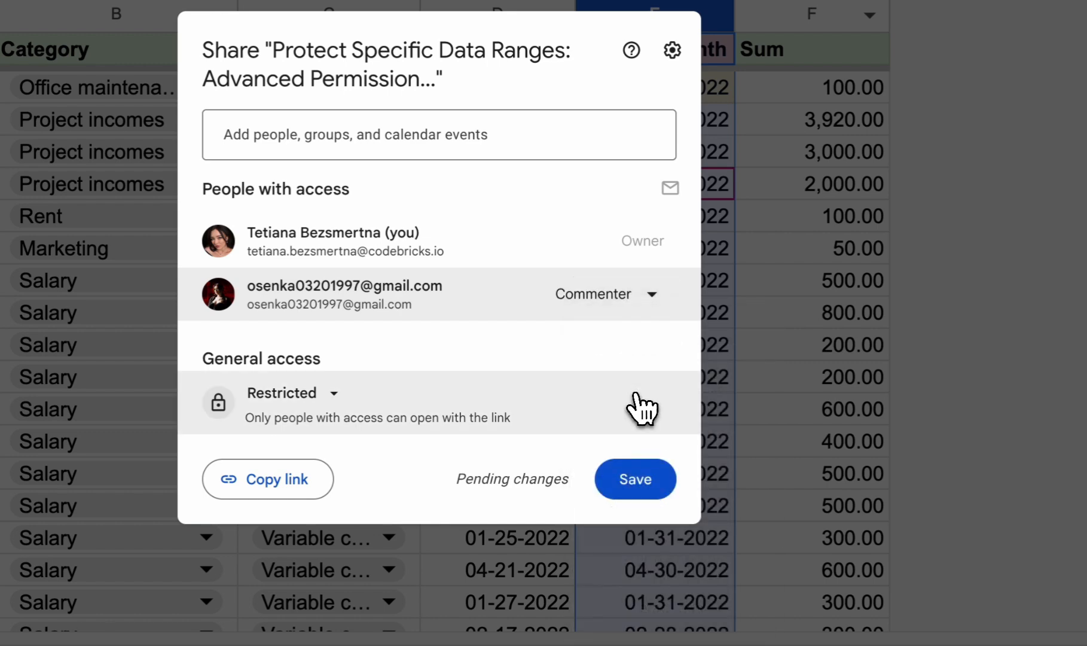
pyautogui.click(634, 296)
pyautogui.click(626, 444)
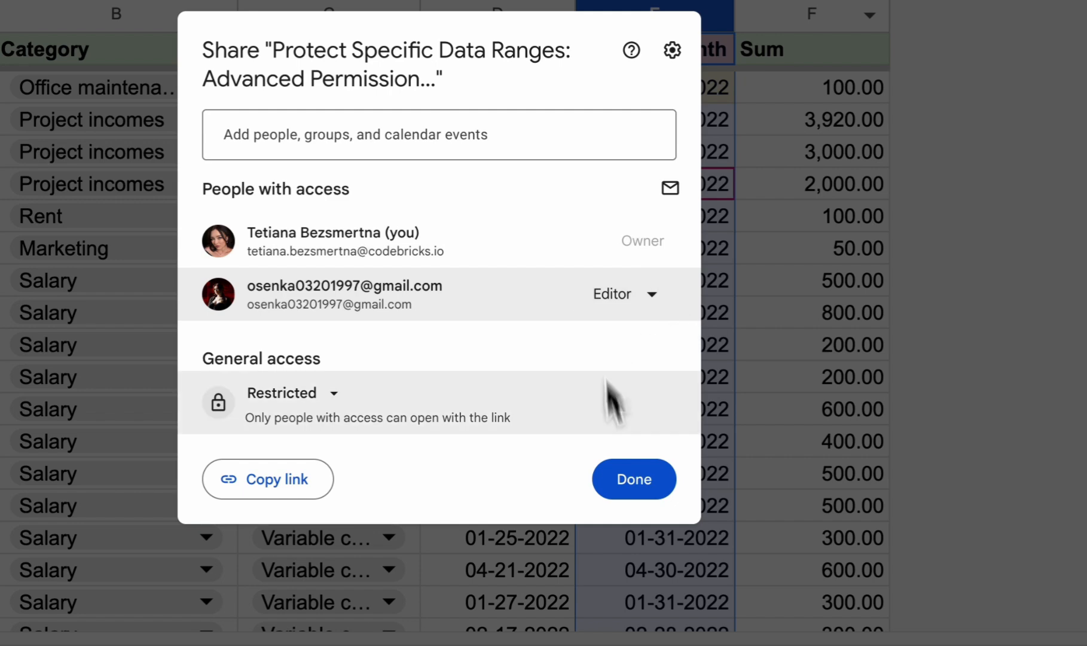
pyautogui.click(636, 480)
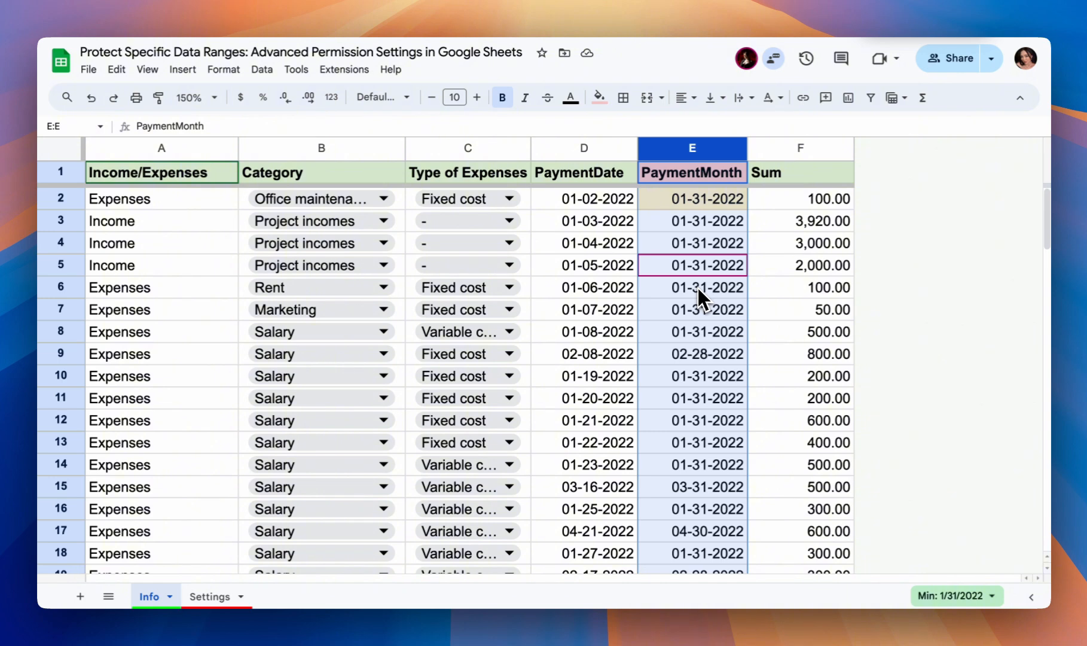
# Protect the PaymentMonth column as range Info!E:E, with permissions set to show a warning when editing this range.
pyautogui.click(699, 270)
pyautogui.click(692, 395)
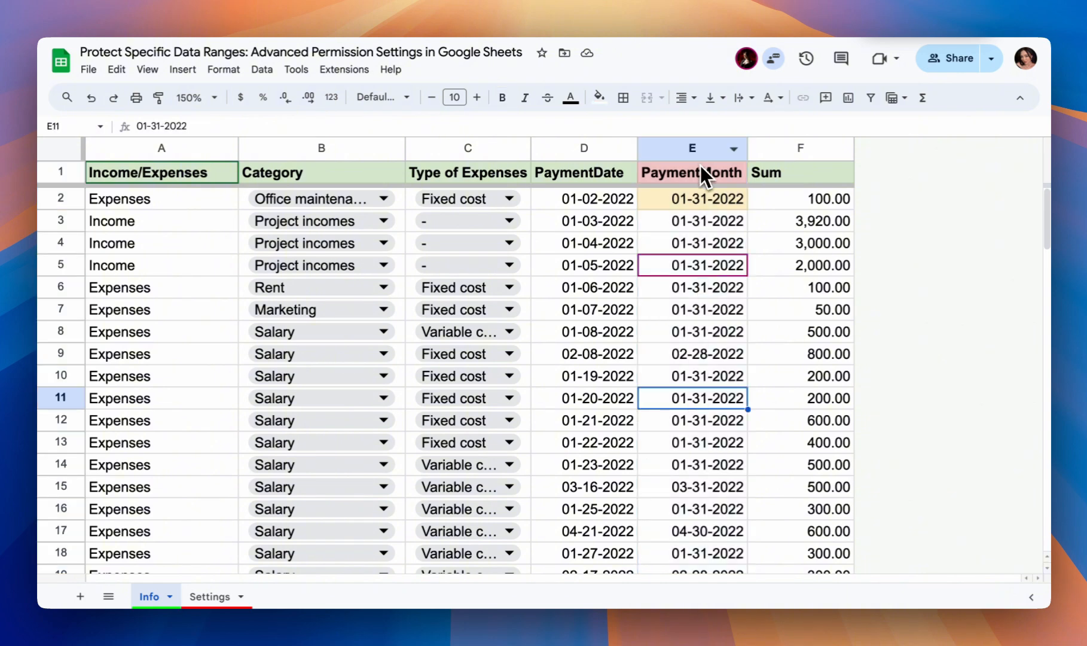
pyautogui.click(693, 150)
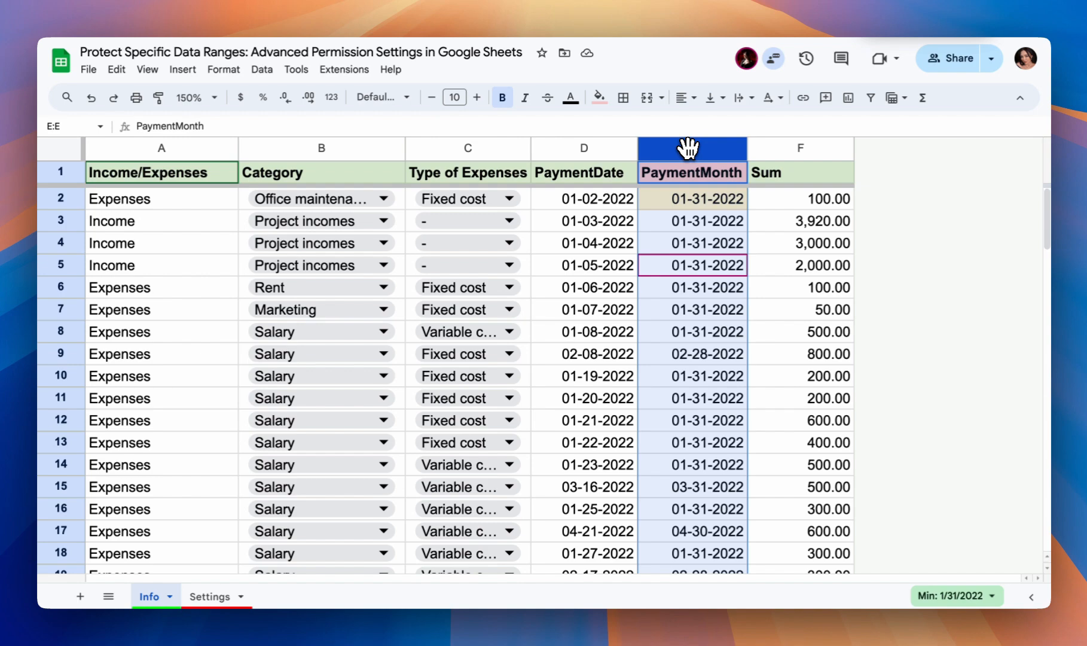
pyautogui.rightClick(688, 147)
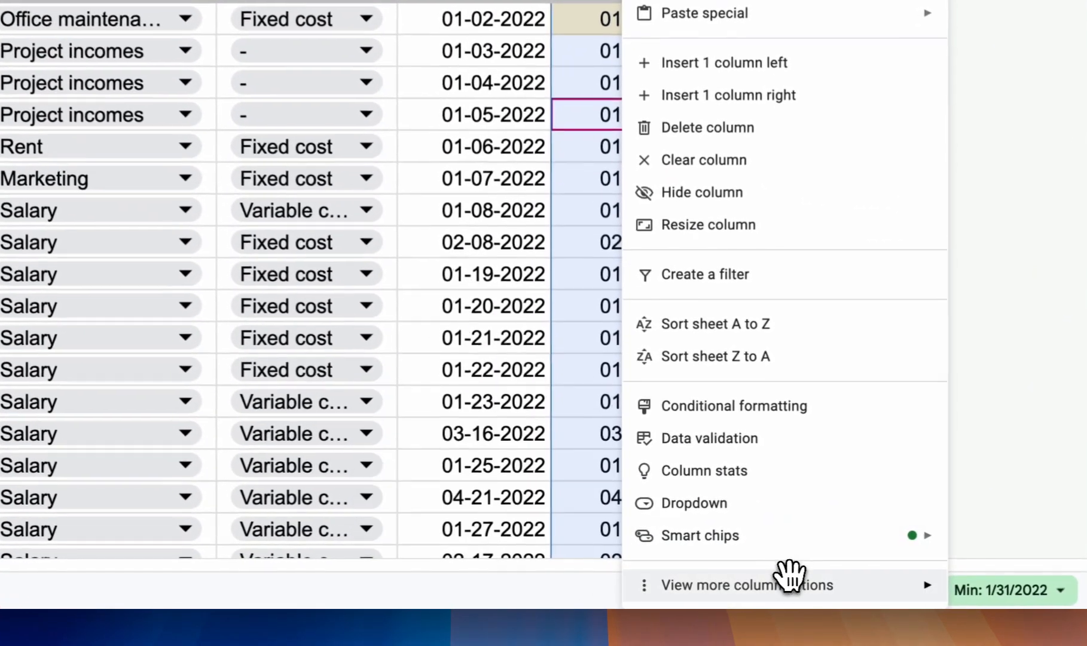
pyautogui.moveTo(790, 577)
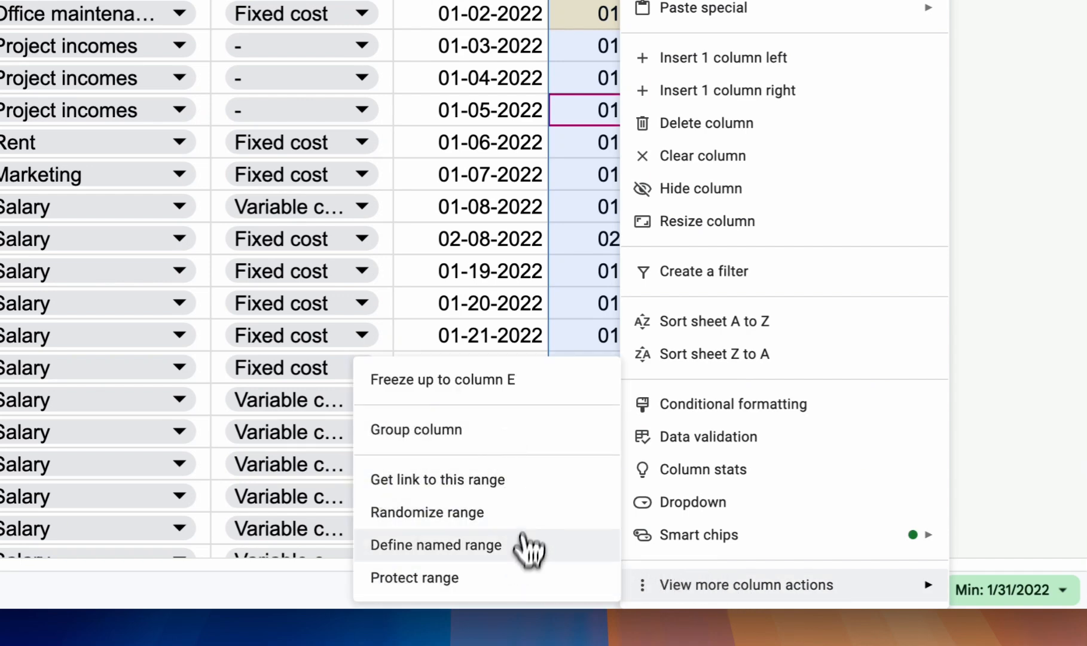
pyautogui.click(458, 583)
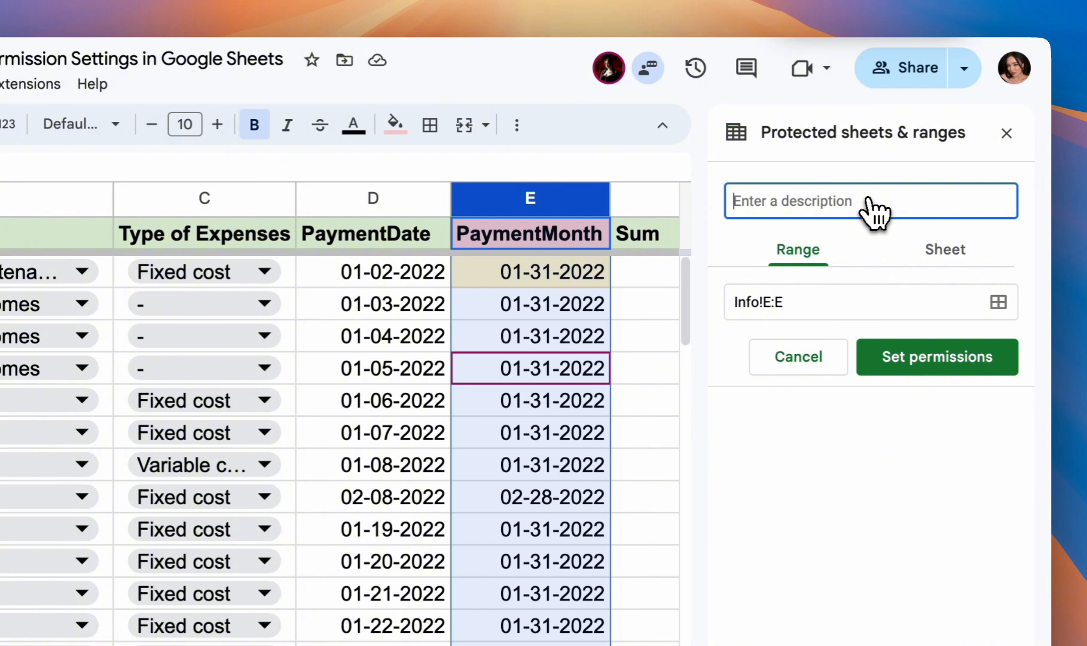
pyautogui.click(922, 362)
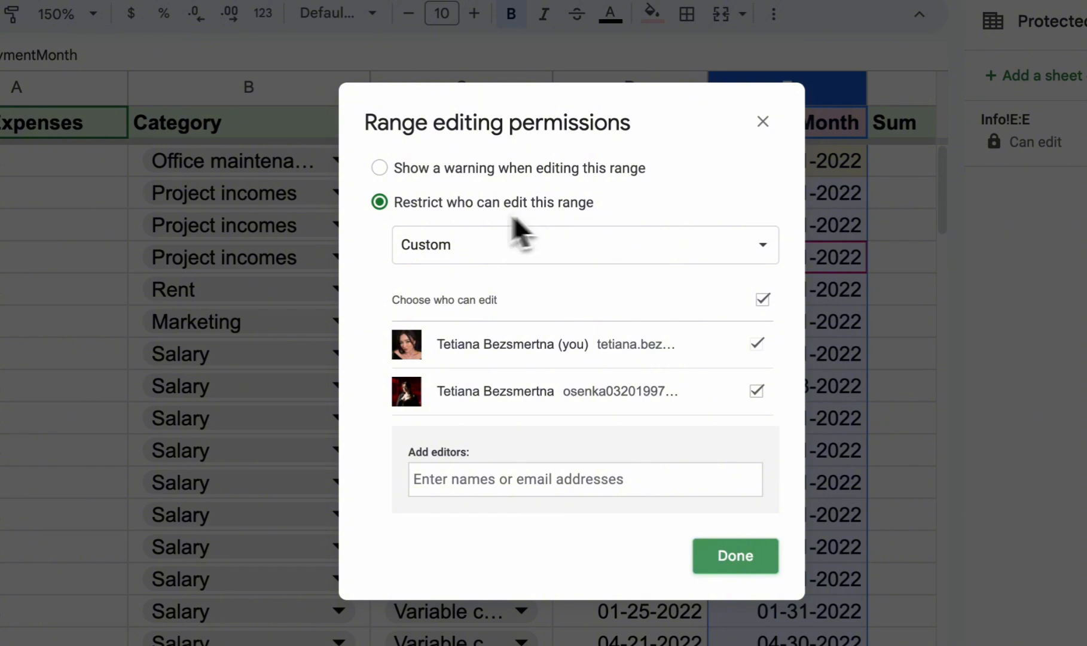
pyautogui.click(379, 168)
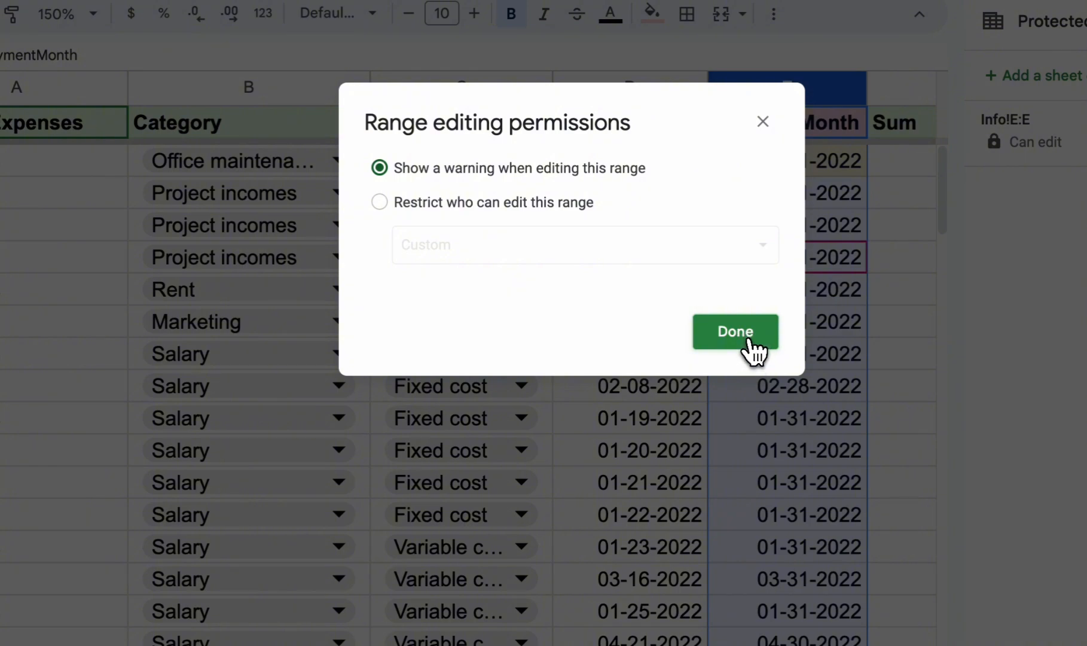
pyautogui.click(748, 347)
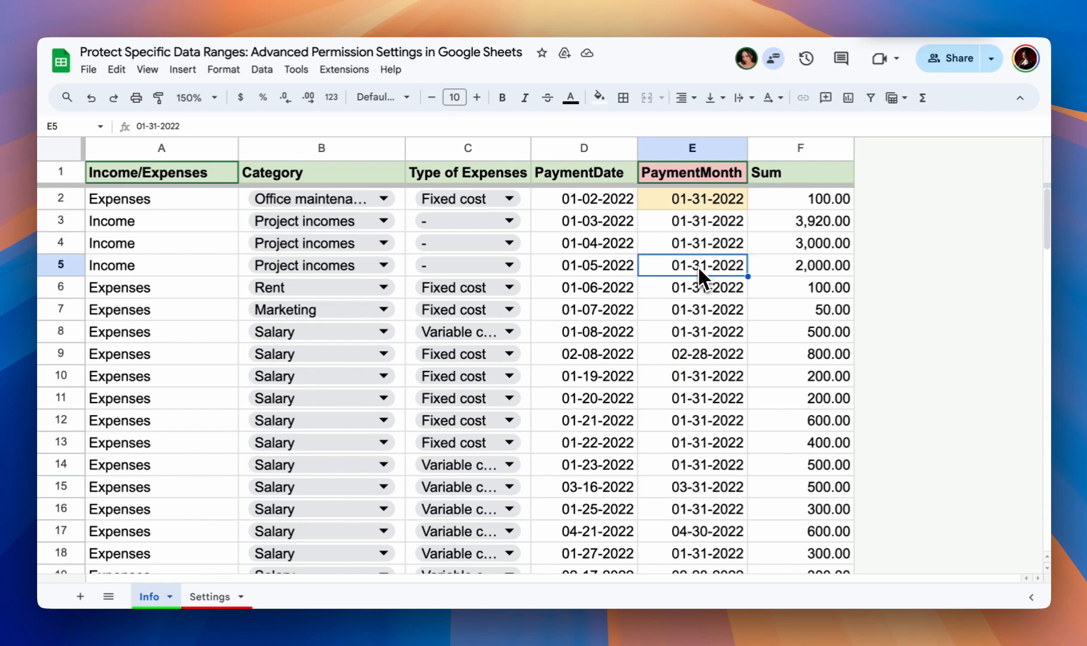
# Test the protection from the collaborator's account by entering "g" in cell E5, and cancel the edit.
pyautogui.write('g')
pyautogui.press('Return')
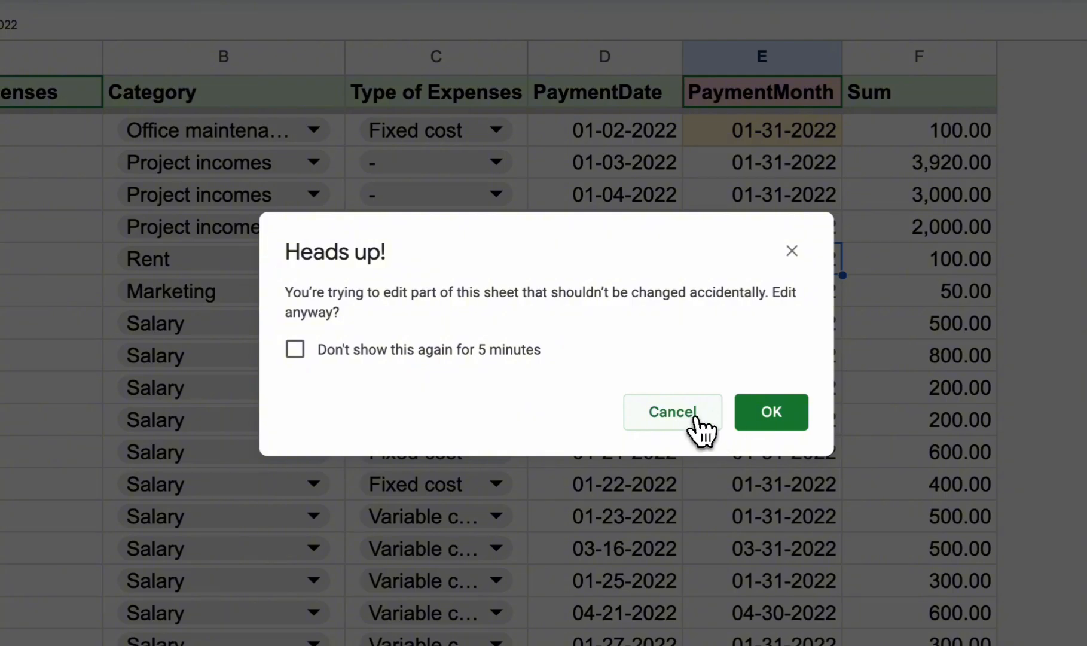
pyautogui.click(698, 418)
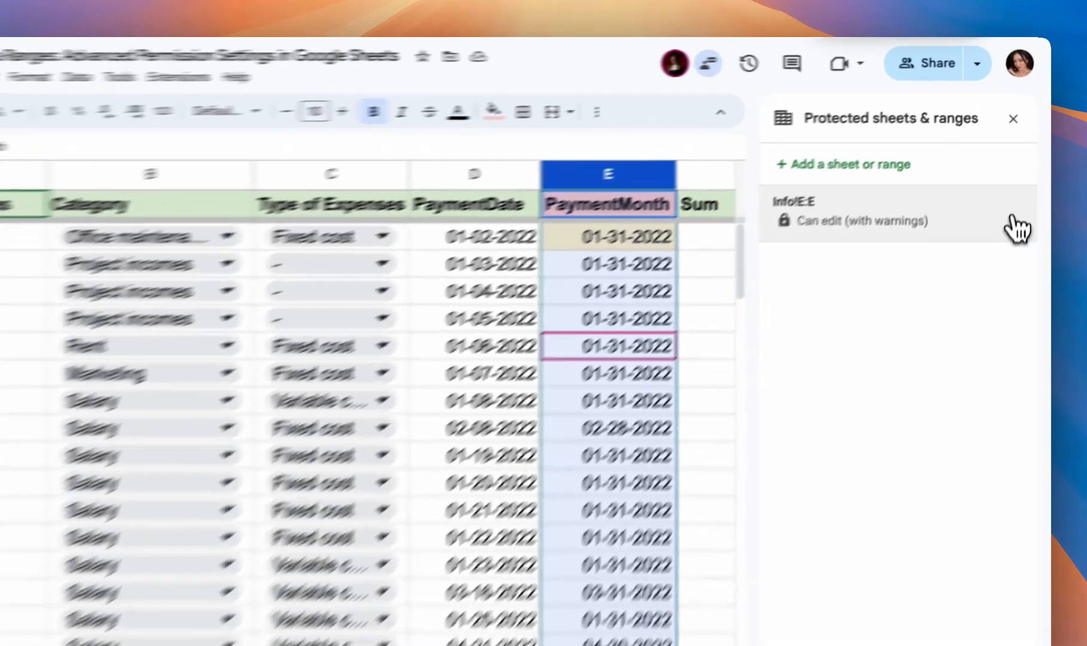
# Remove the existing protection from range Info!E:E and accept the protected-edit warning.
pyautogui.click(1016, 189)
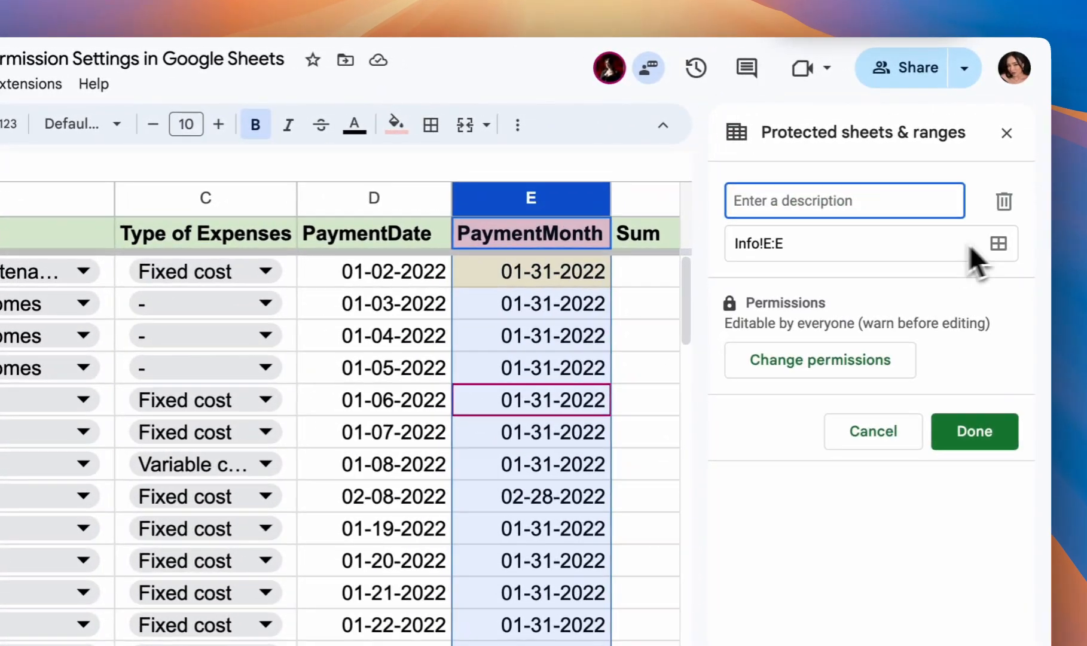
pyautogui.click(1005, 200)
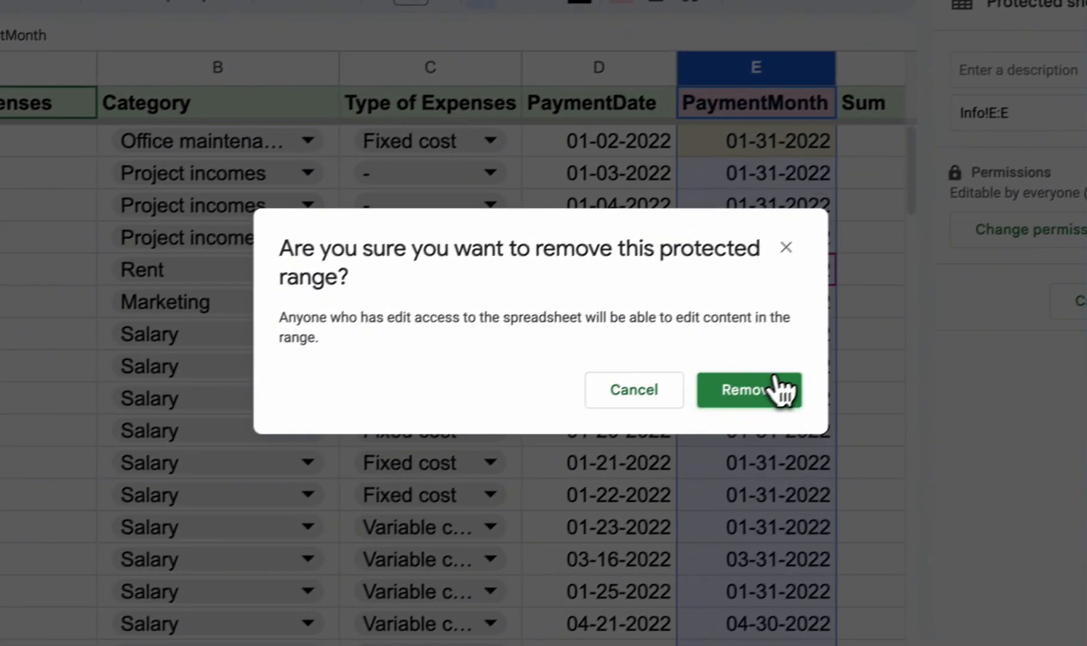
pyautogui.click(781, 390)
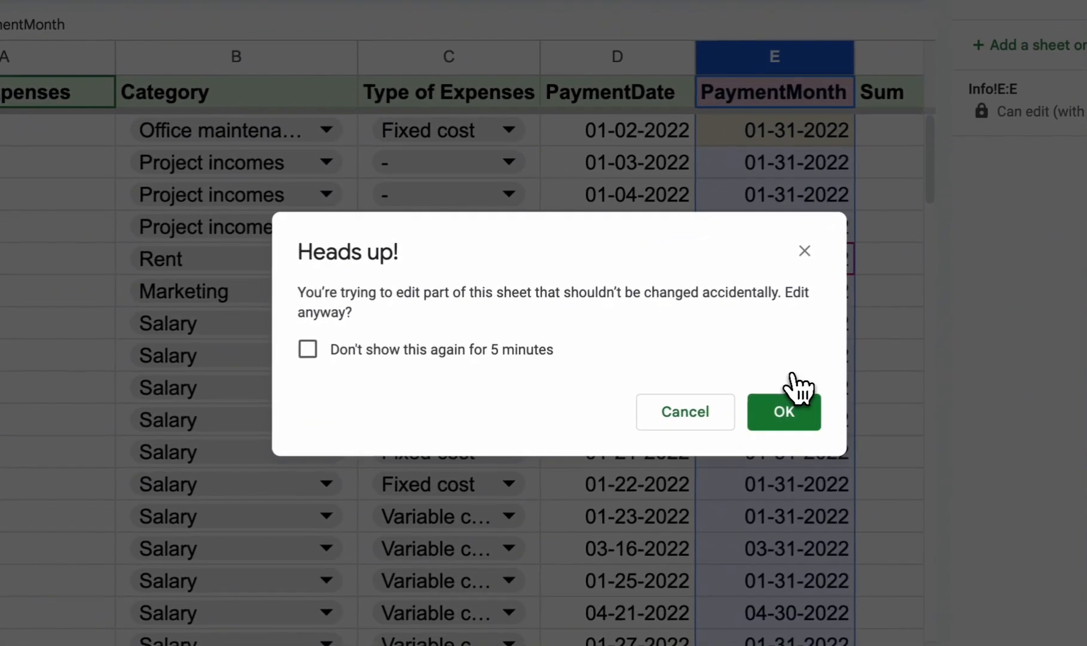
pyautogui.click(784, 413)
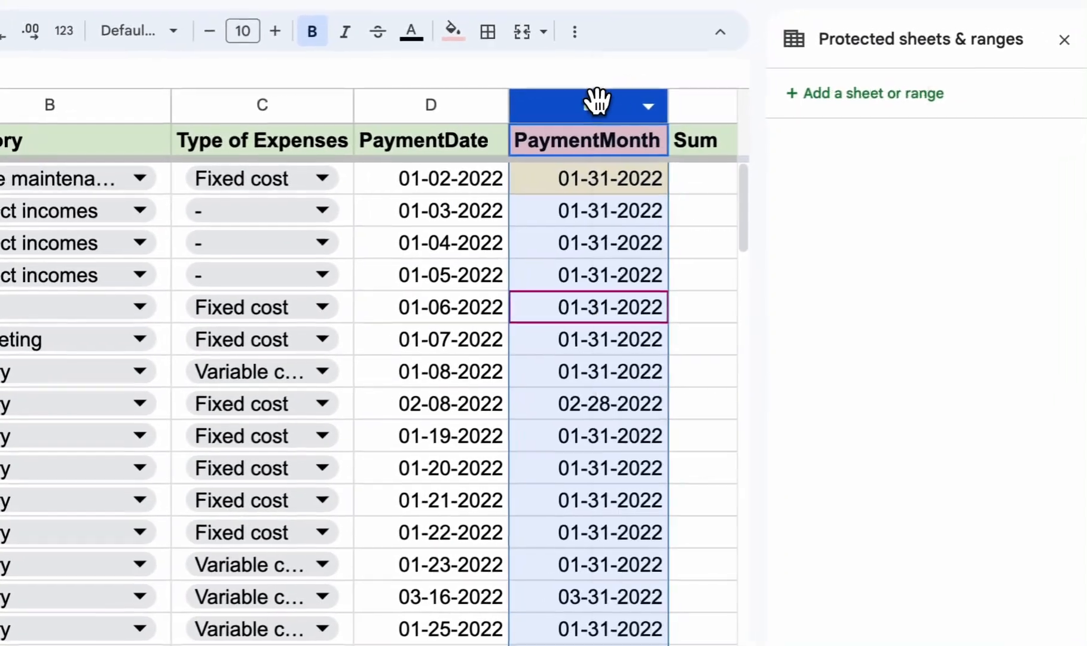
# Create a new range protection for the PaymentMonth column, covering Info!E:E.
pyautogui.rightClick(637, 95)
pyautogui.moveTo(777, 601)
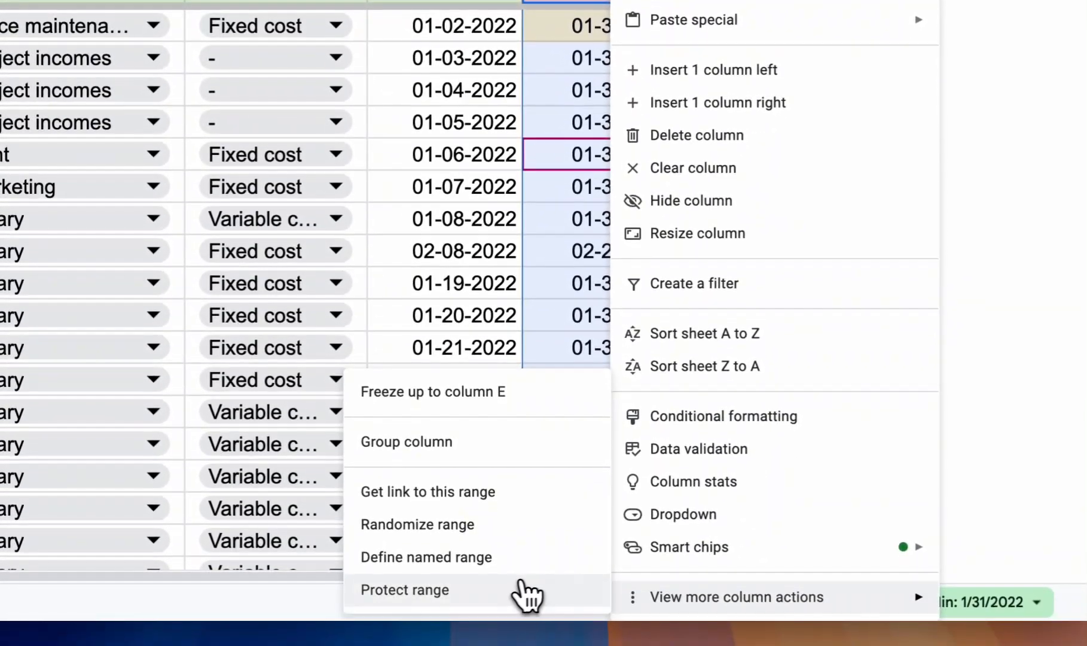
pyautogui.click(516, 594)
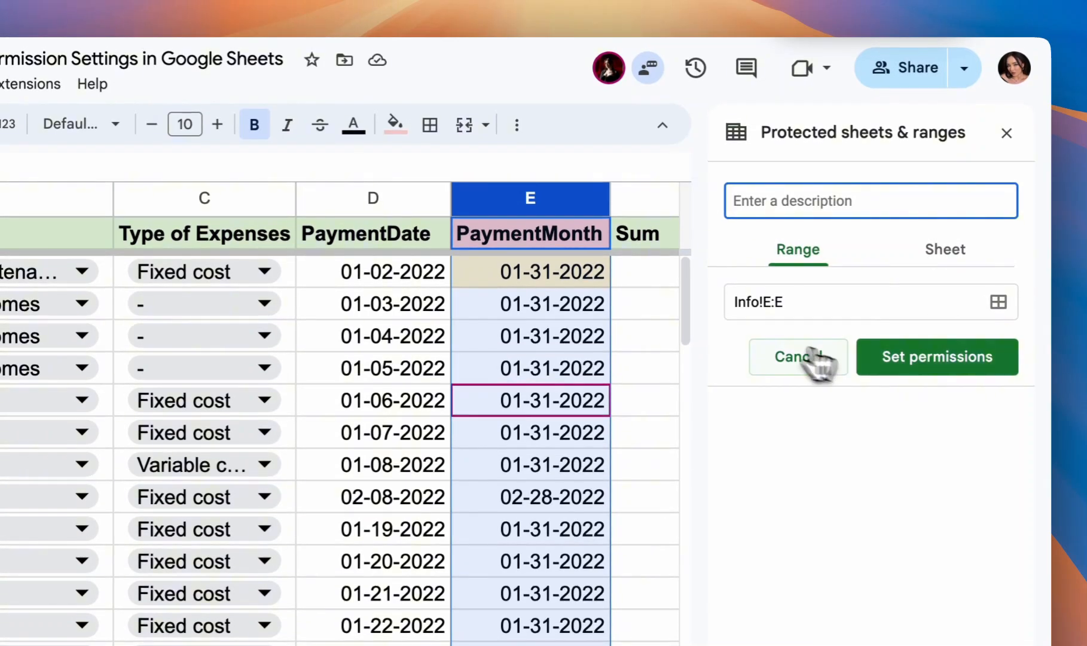
pyautogui.click(934, 372)
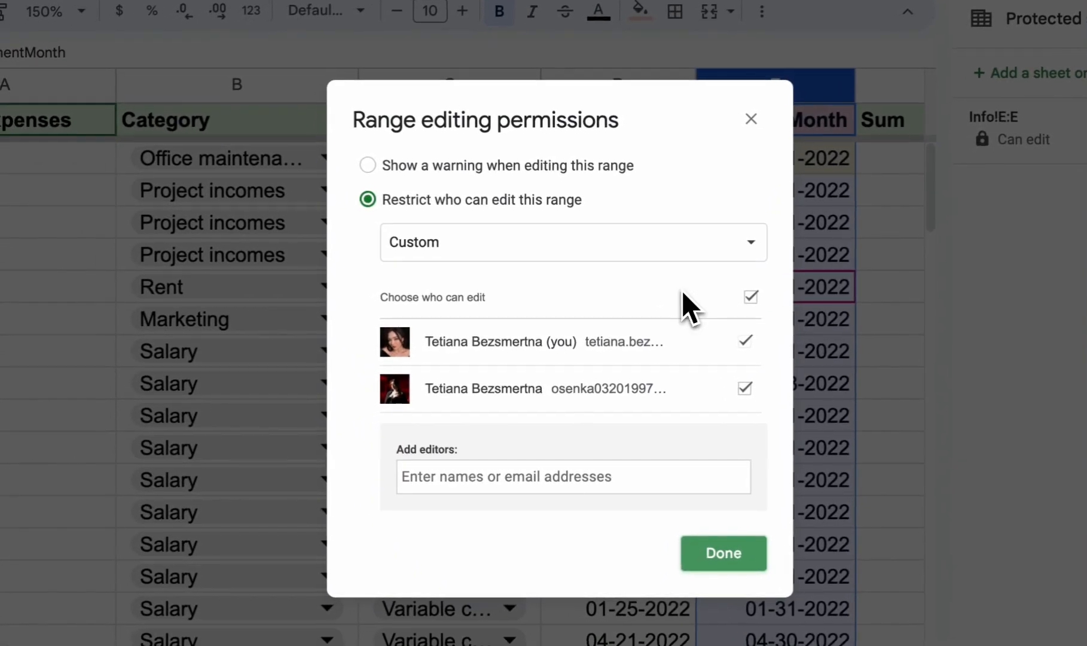
# Restrict editing of the PaymentMonth range with a Custom permission that excludes the collaborator, leaving only the owner as editor.
pyautogui.click(530, 246)
pyautogui.click(519, 210)
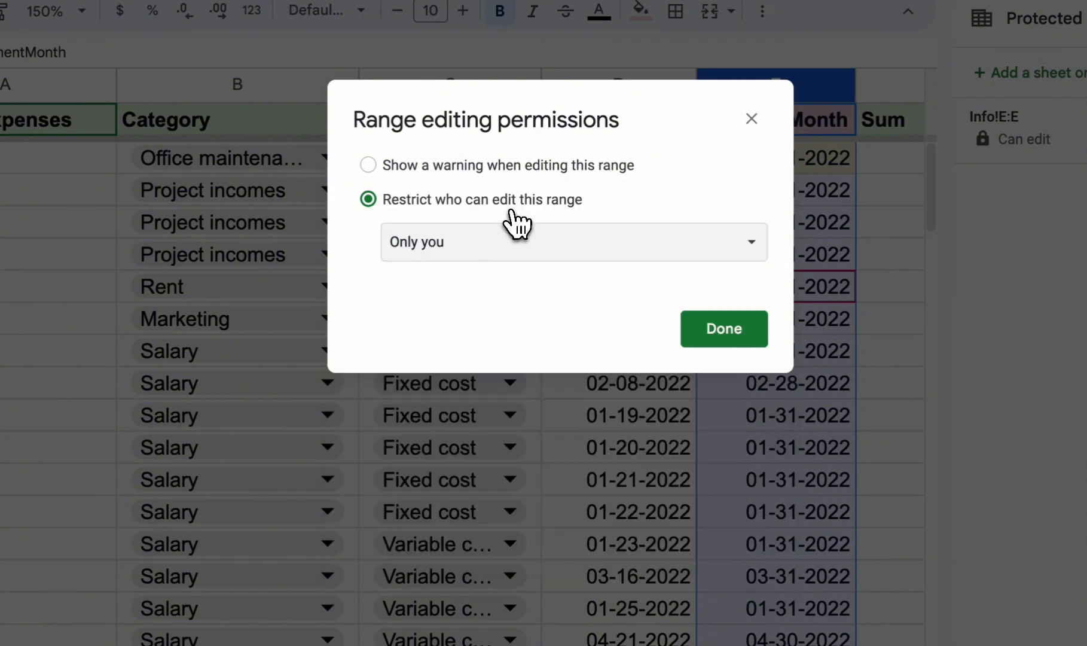
pyautogui.click(603, 254)
pyautogui.click(596, 275)
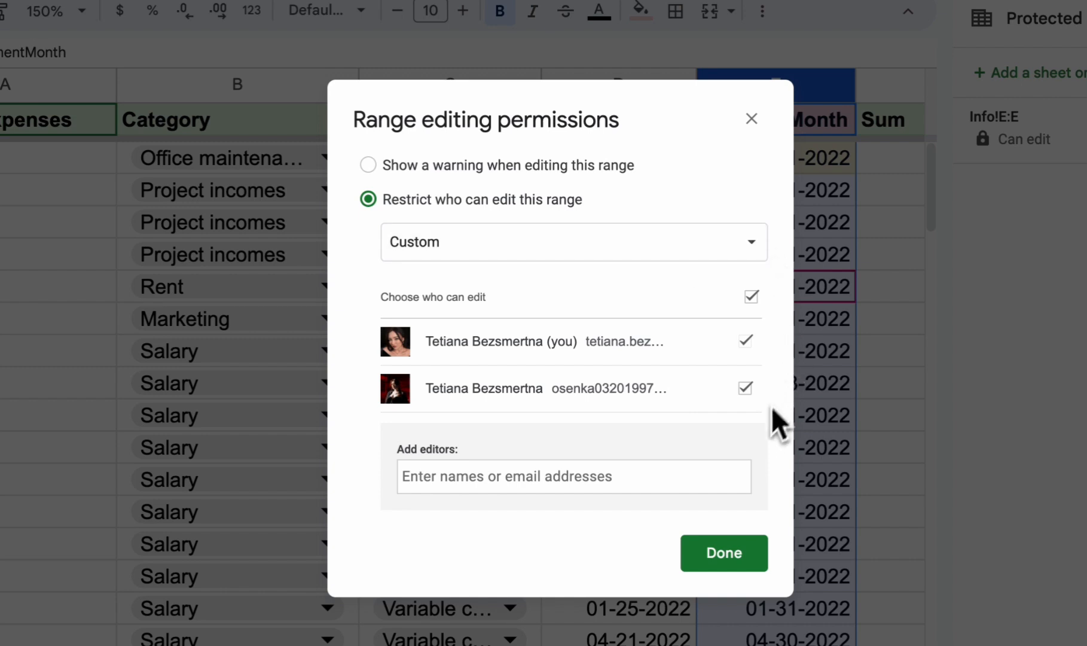
pyautogui.click(747, 393)
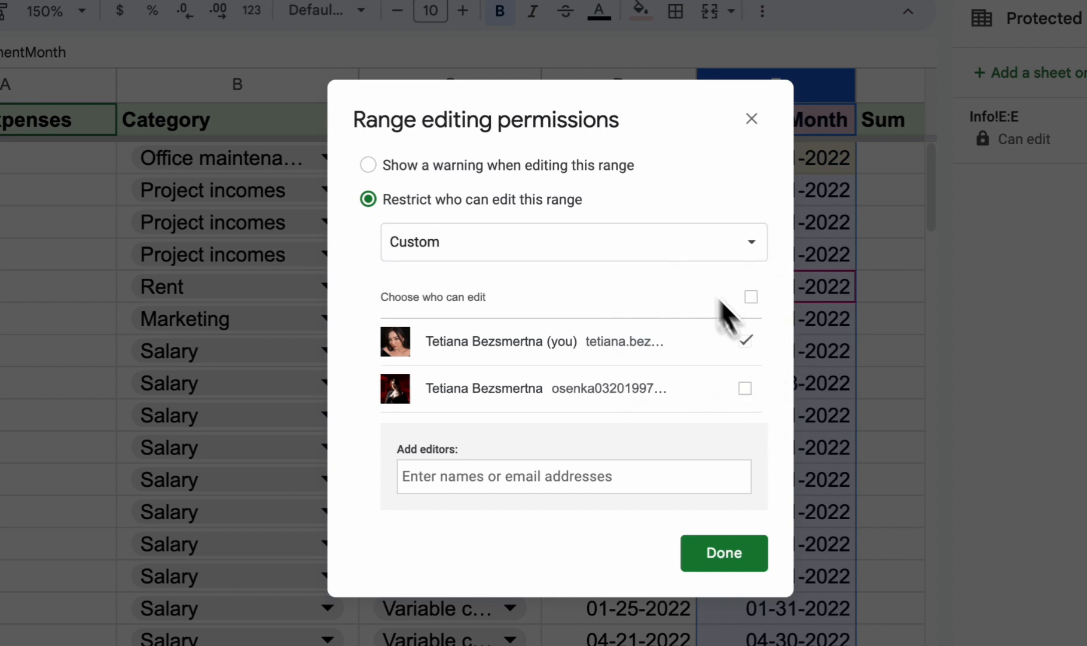
pyautogui.click(724, 560)
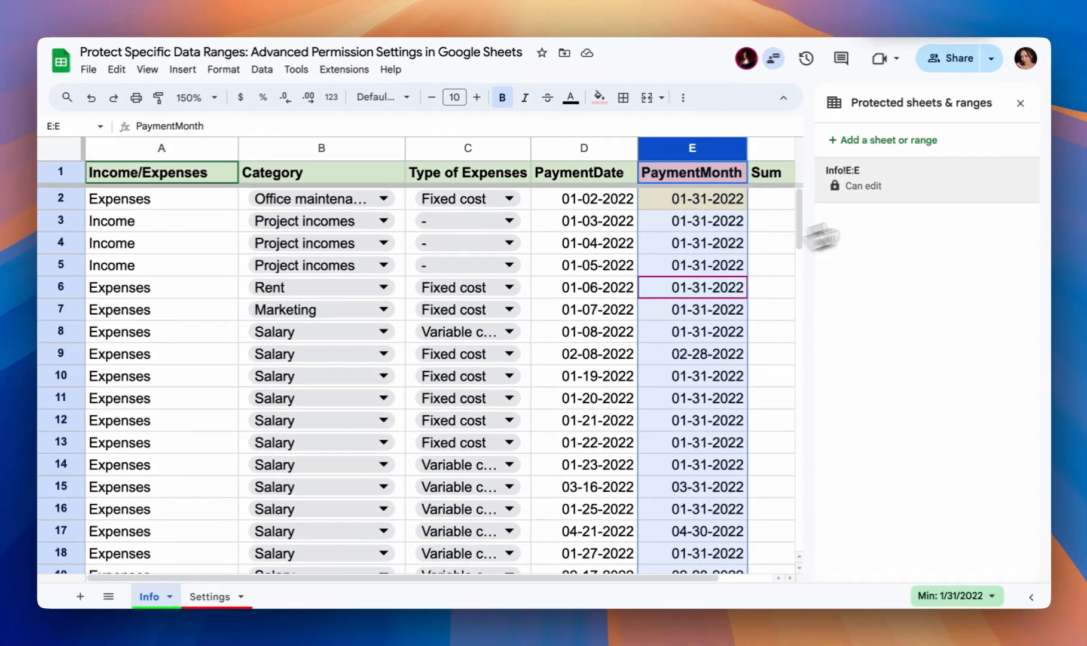
pyautogui.click(1020, 103)
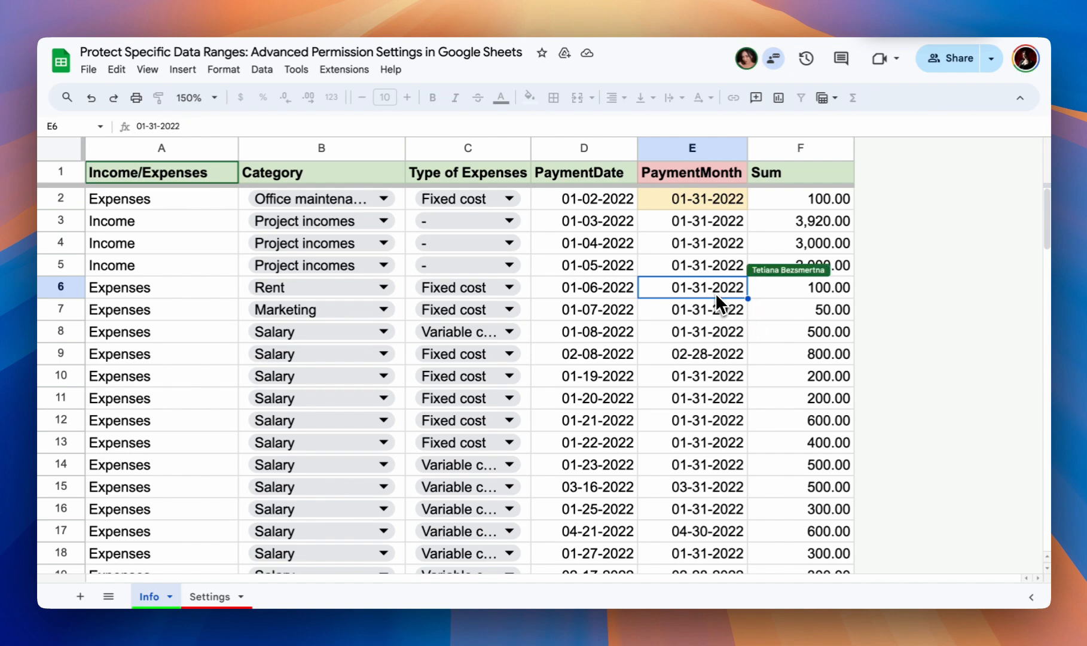
# Test the restriction from the collaborator's account by trying to edit cell E6, and dismiss the alert.
pyautogui.doubleClick(716, 293)
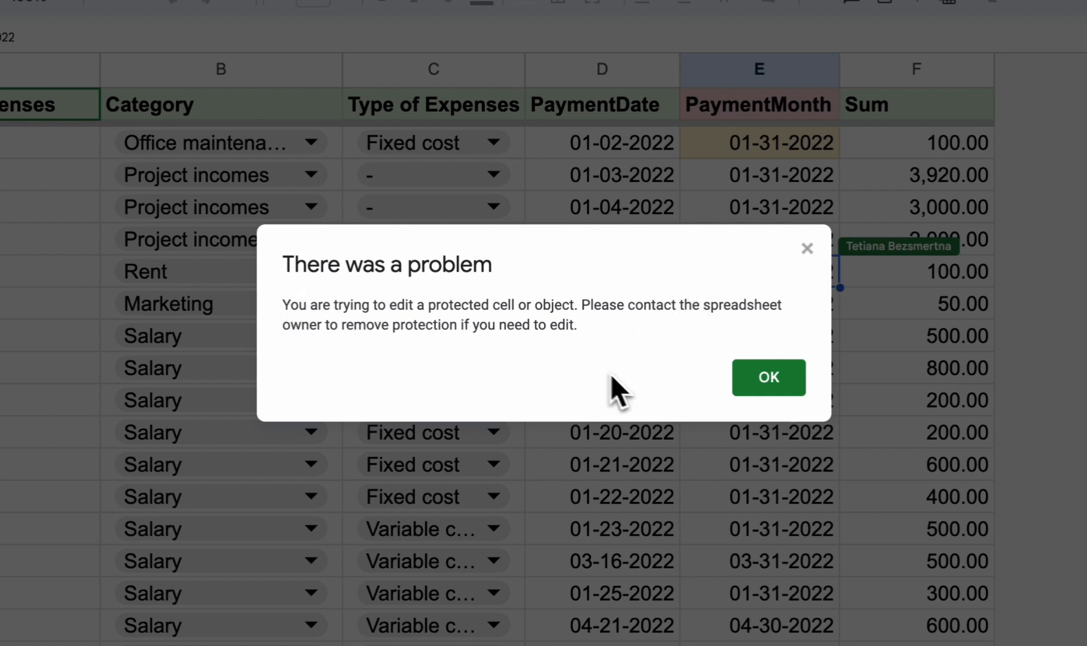
pyautogui.click(763, 384)
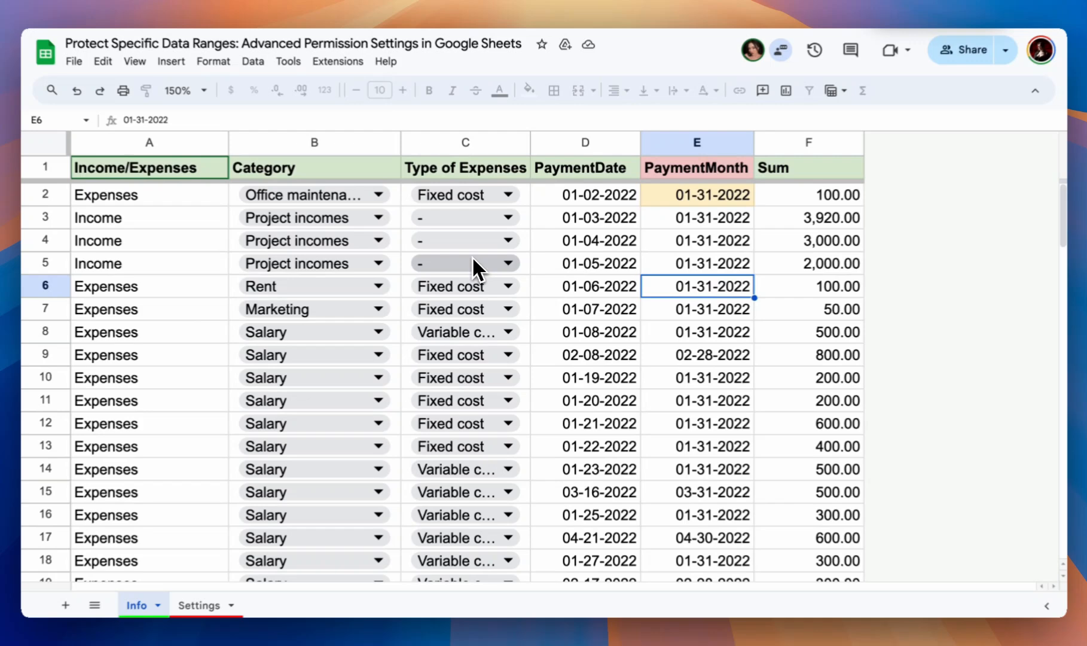
pyautogui.click(571, 309)
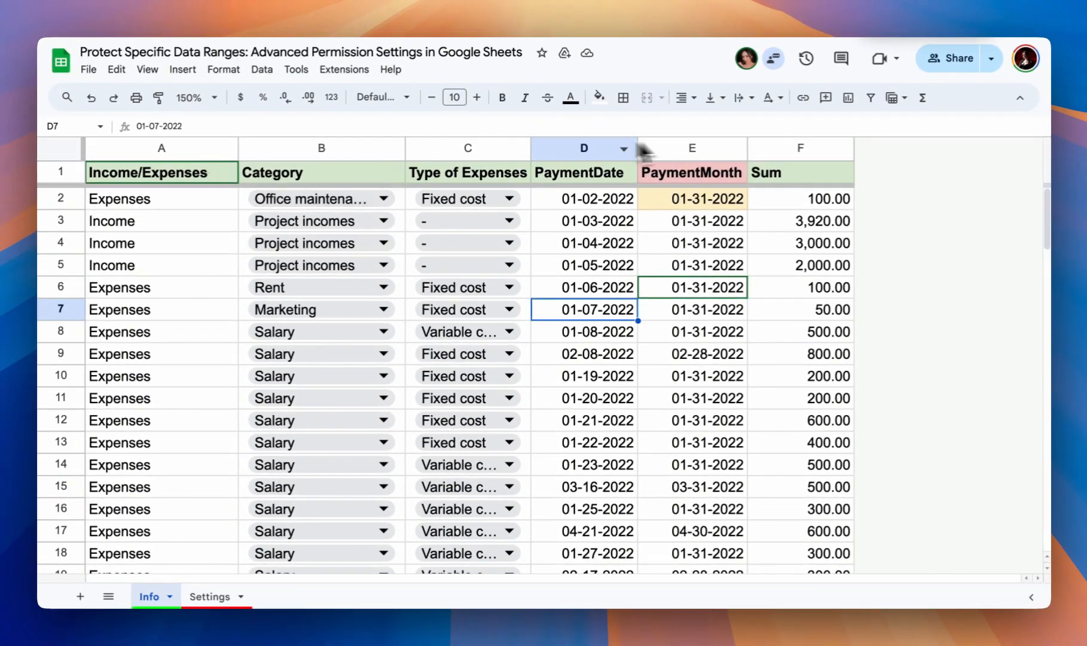
# As the collaborator, try to move the PaymentMonth column ahead of the PaymentDate column, and dismiss the alert.
pyautogui.click(600, 148)
pyautogui.click(665, 146)
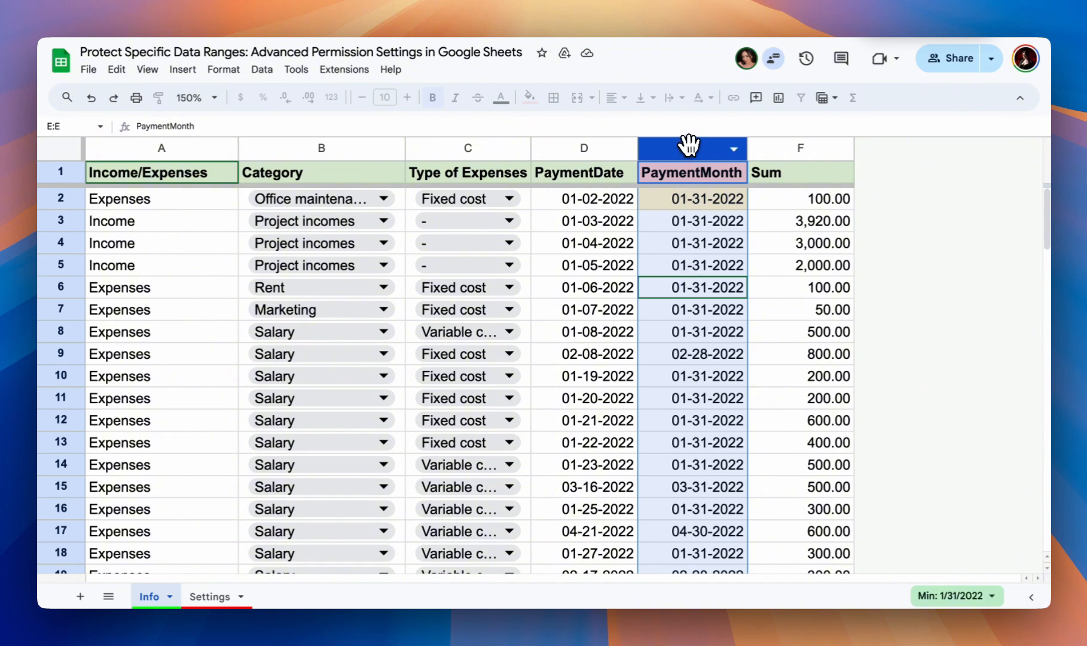
pyautogui.moveTo(688, 143); pyautogui.dragTo(611, 147)
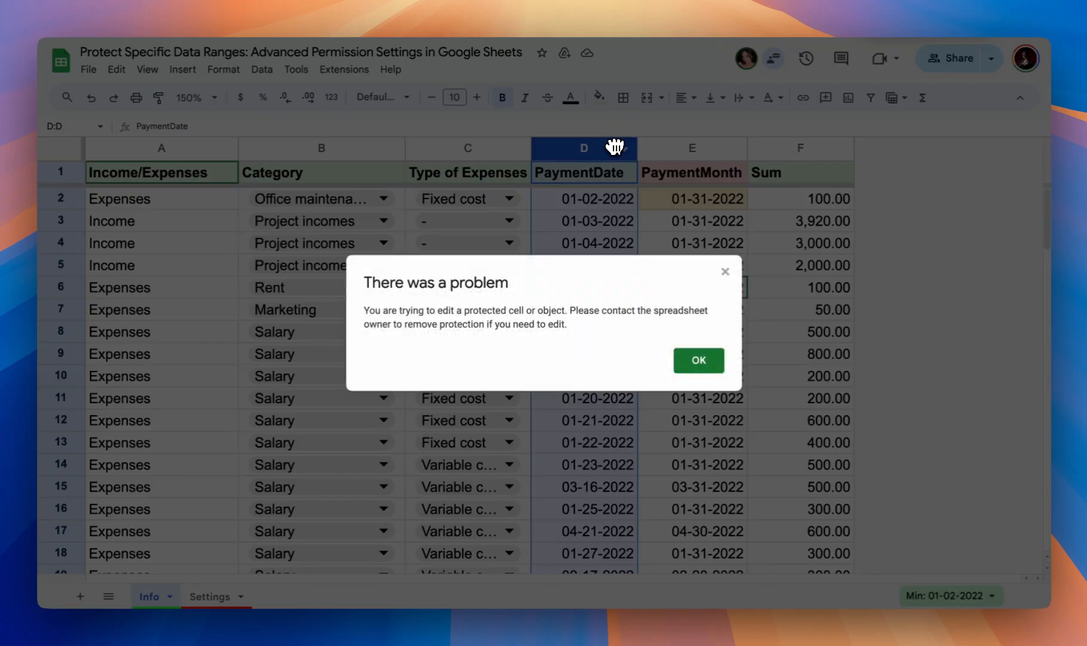
pyautogui.click(700, 360)
pyautogui.click(711, 250)
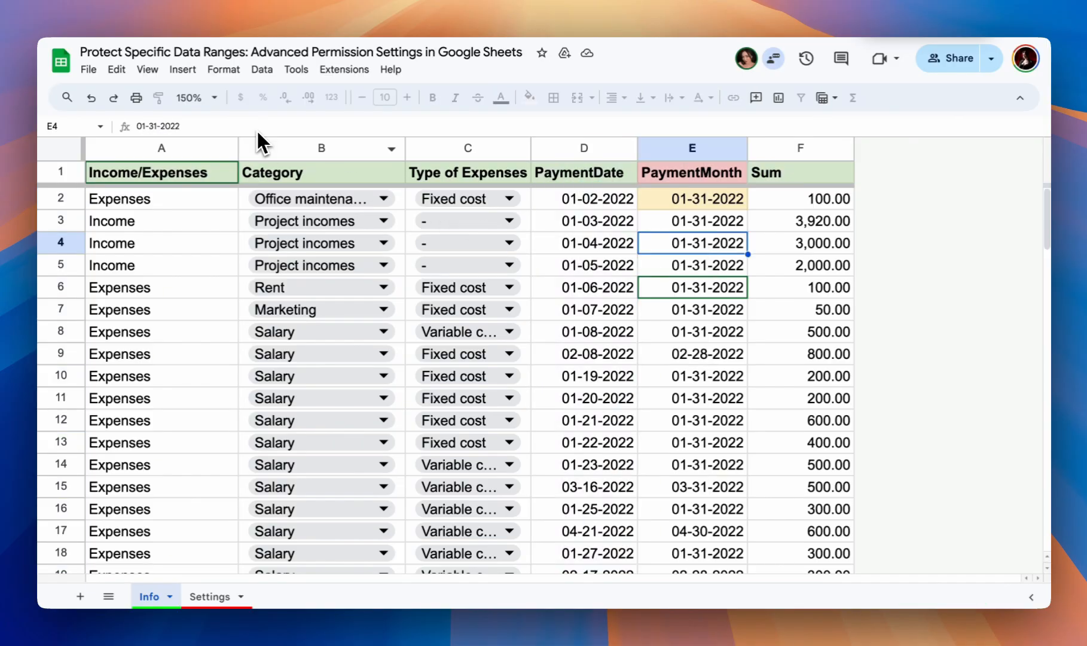
# In the collaborator's view, highlight columns A through F to look over the whole table and its PaymentMonth column.
pyautogui.click(192, 145)
pyautogui.moveTo(194, 144); pyautogui.dragTo(826, 143)
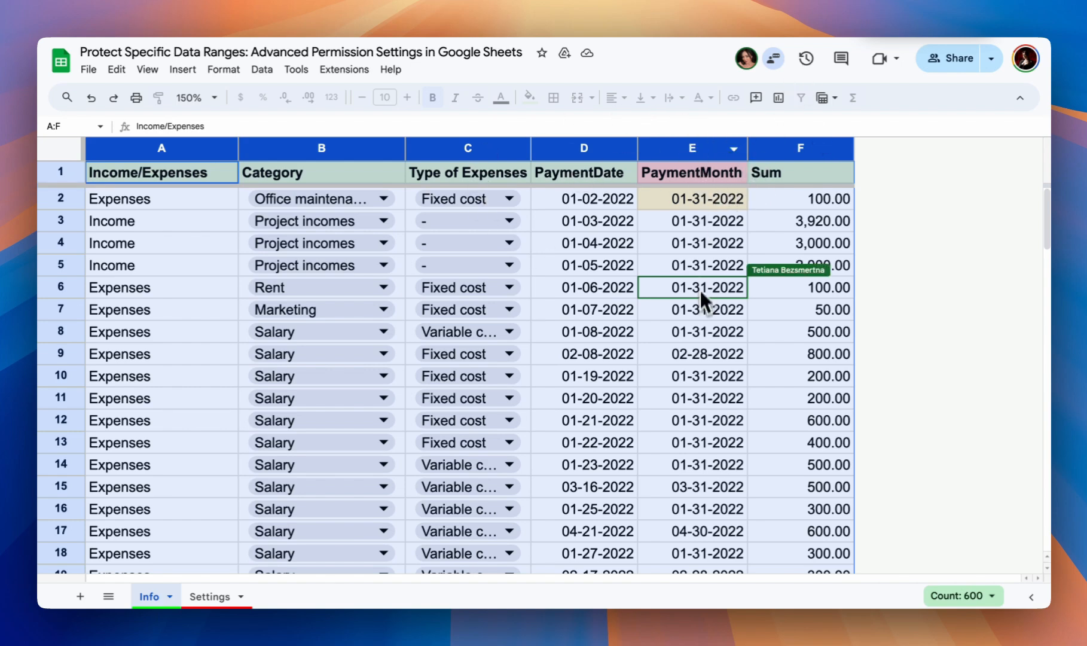
pyautogui.click(691, 227)
pyautogui.click(682, 157)
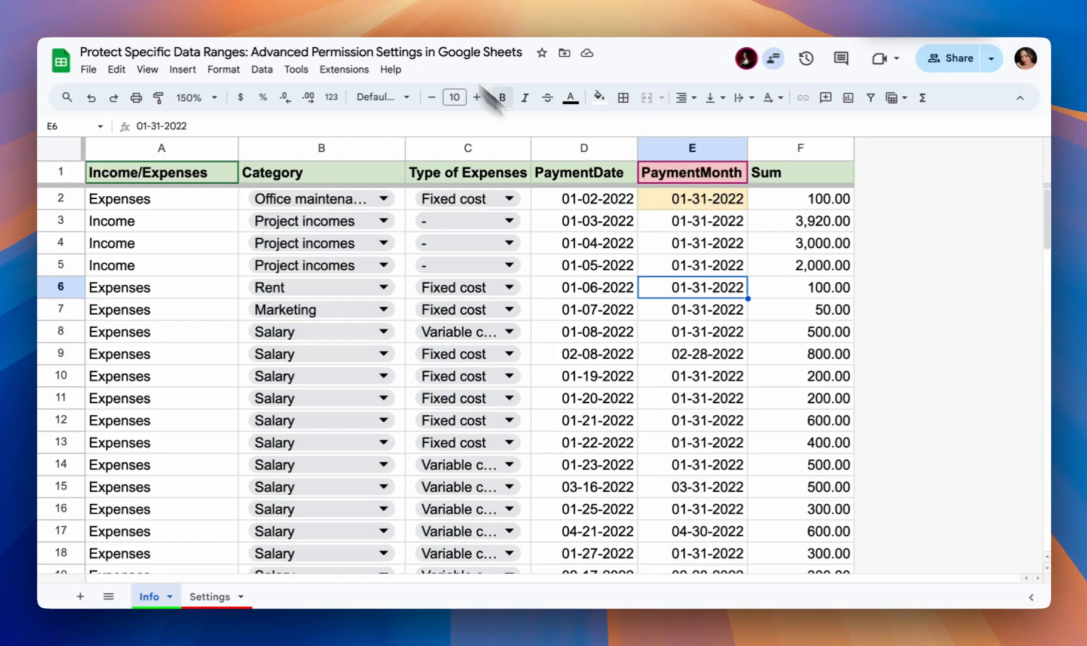
# From the owner's account, move the PaymentMonth column after the Sum column, and highlight columns A through E in the collaborator's view.
pyautogui.click(692, 150)
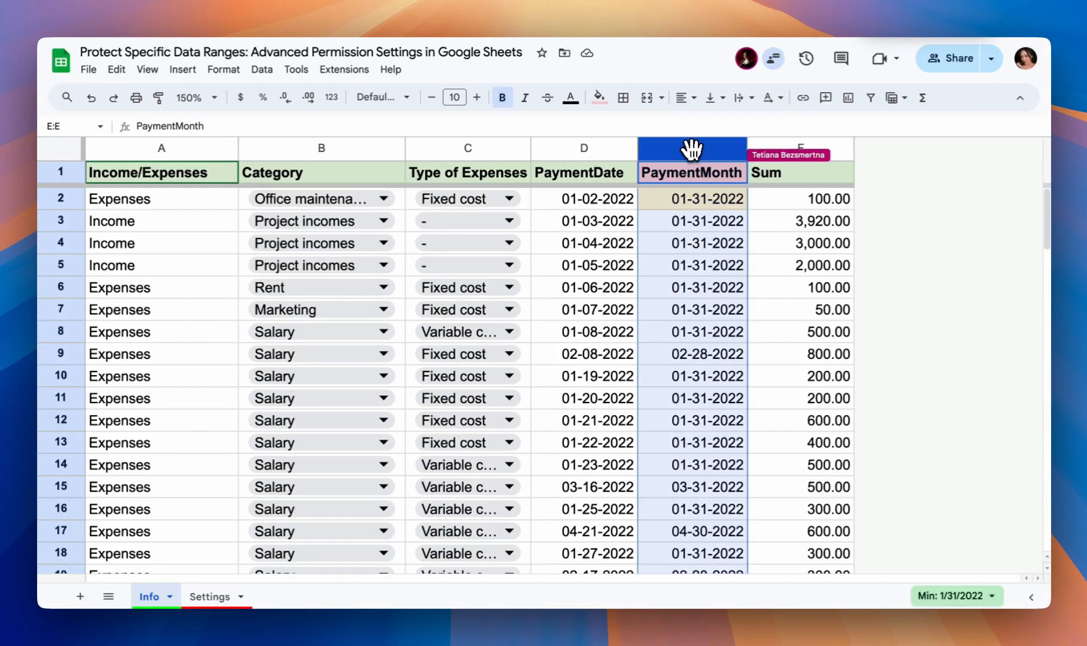
pyautogui.moveTo(692, 149); pyautogui.dragTo(787, 151)
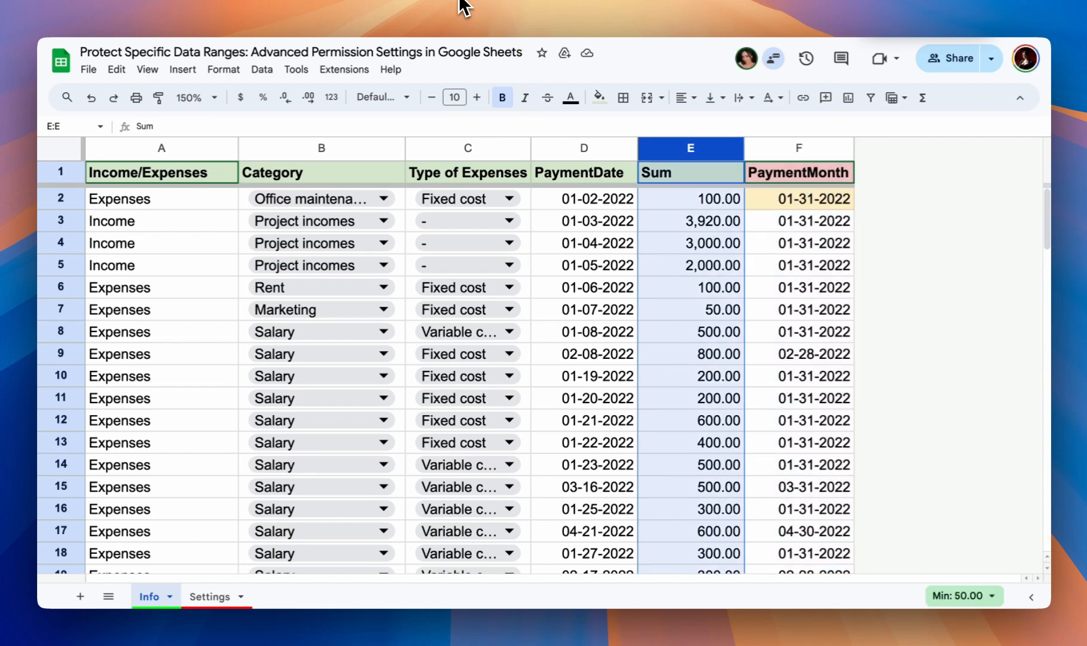
pyautogui.click(650, 269)
pyautogui.moveTo(140, 150); pyautogui.dragTo(720, 143)
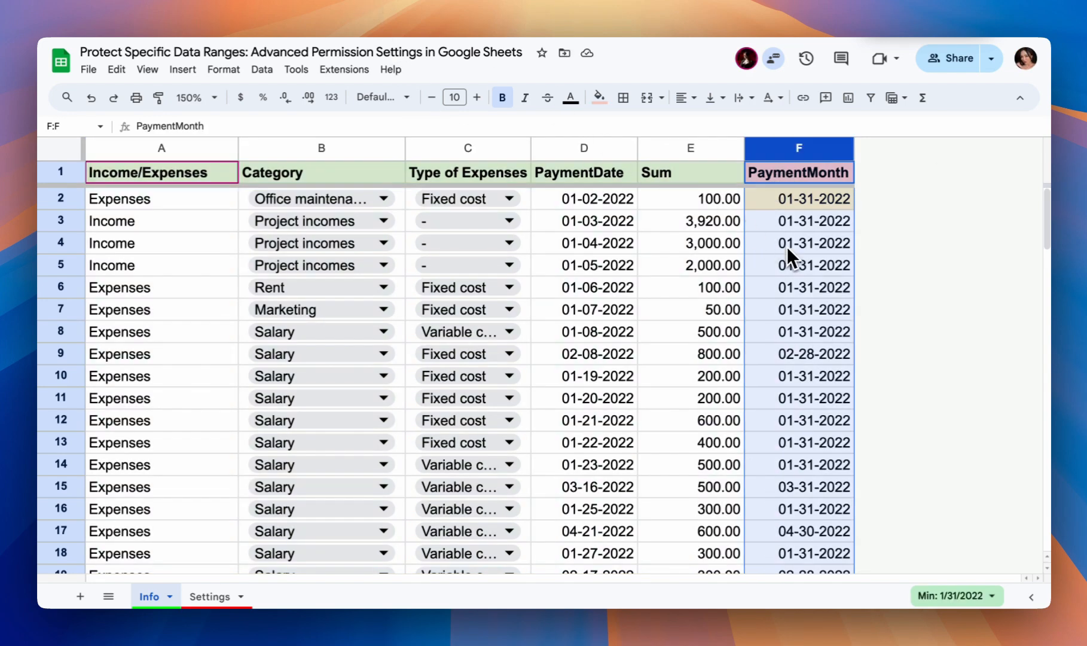
# From the owner's account, check the formula in cell F2 and hide the PaymentMonth column F.
pyautogui.click(787, 244)
pyautogui.click(771, 150)
pyautogui.click(773, 207)
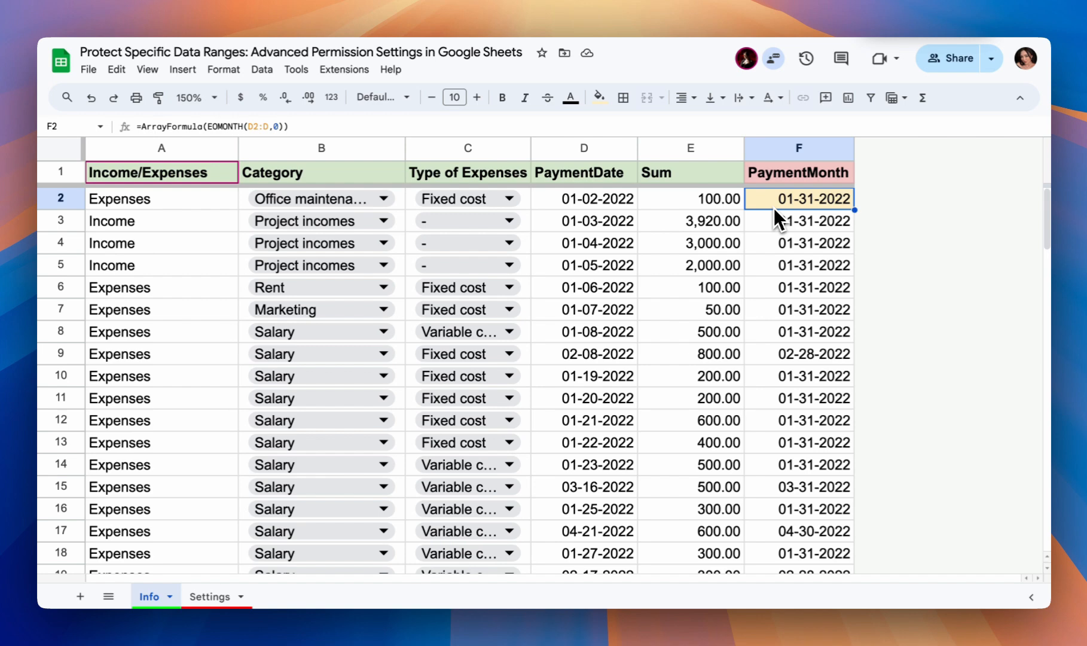
pyautogui.click(787, 147)
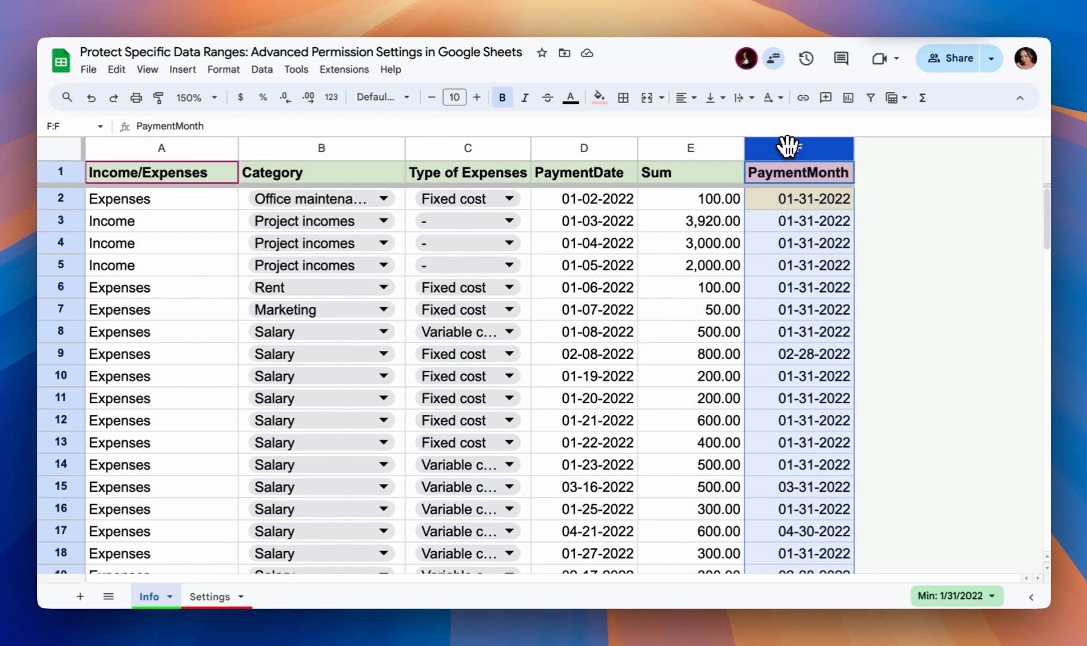
pyautogui.rightClick(787, 145)
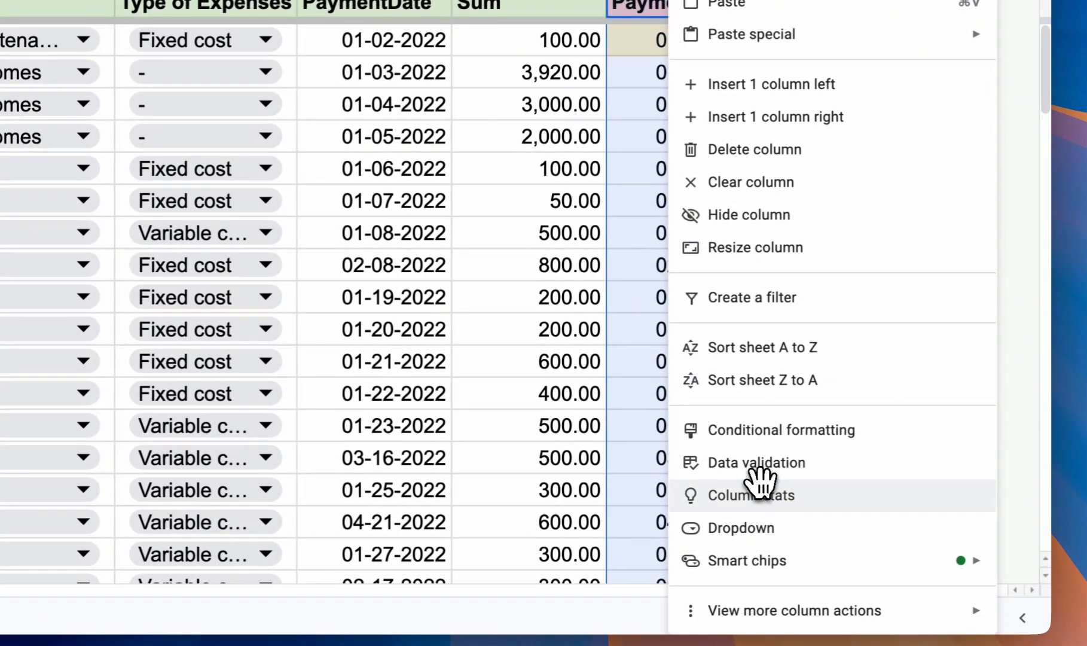
pyautogui.moveTo(789, 611)
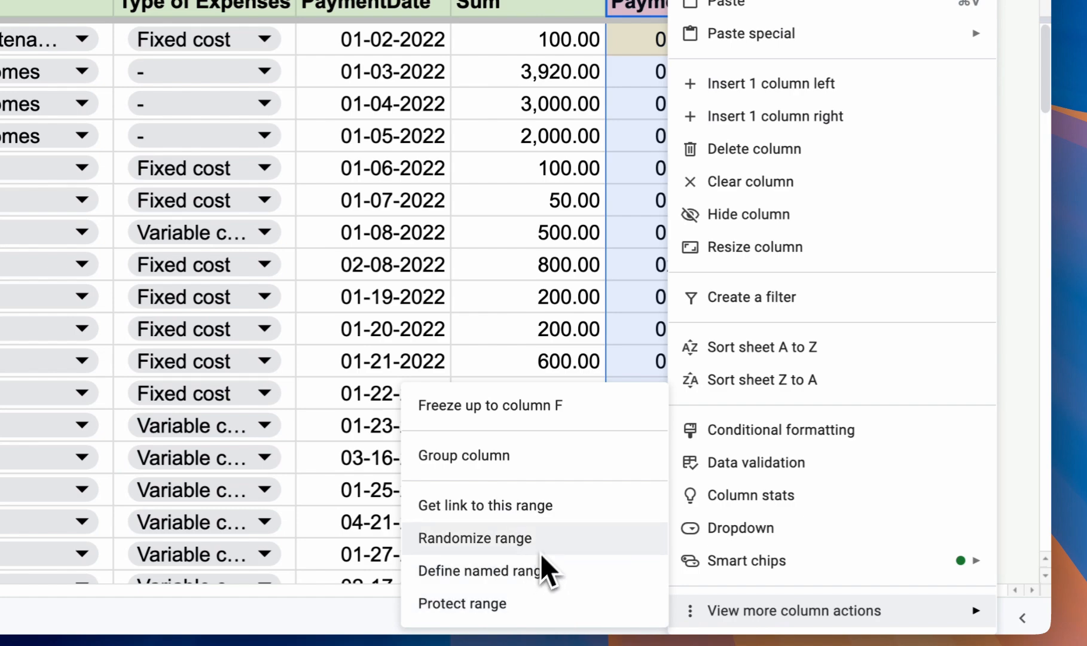
pyautogui.click(753, 215)
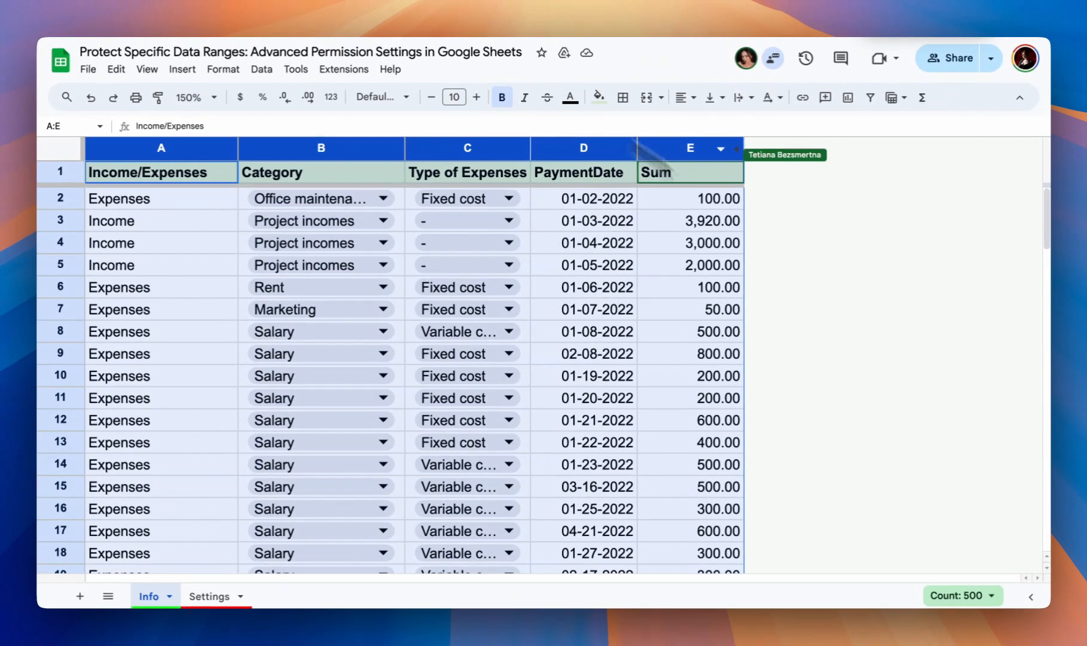
# From the collaborator's account, try to unhide the PaymentMonth column beside Sum, and dismiss the alert.
pyautogui.click(736, 218)
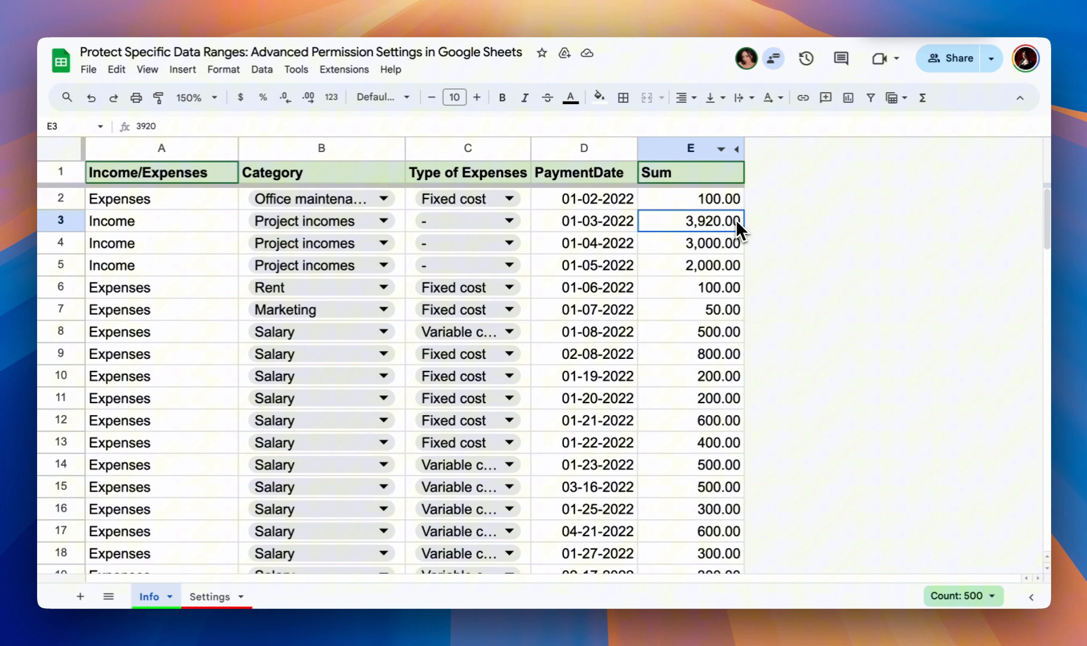
pyautogui.click(738, 153)
pyautogui.press('Delete')
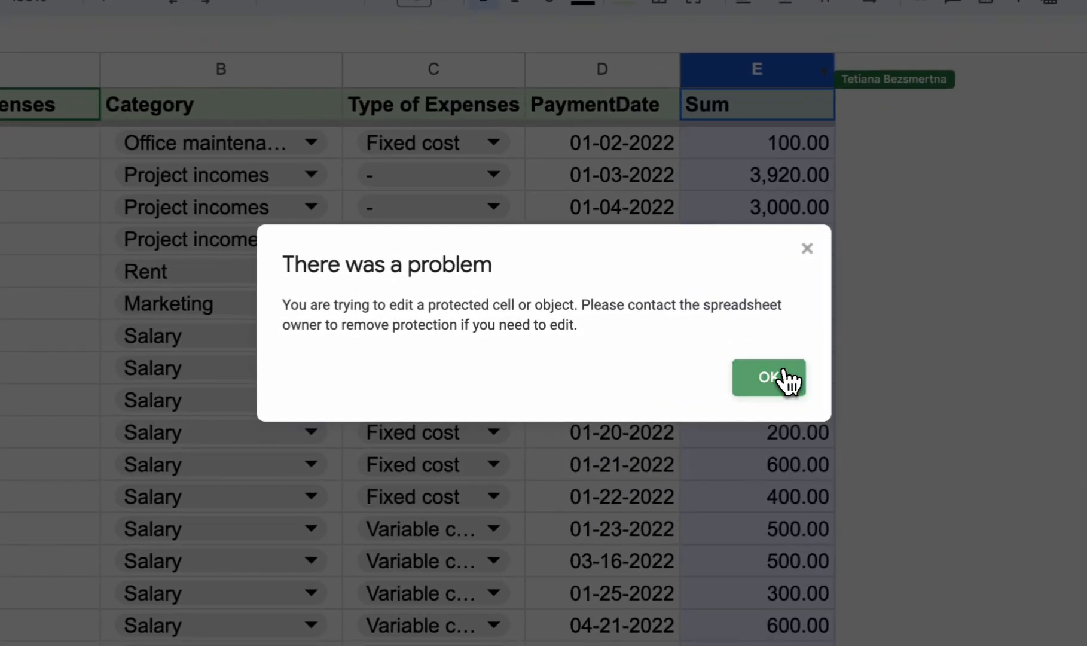
pyautogui.click(726, 366)
# Highlight columns A through E and the Sum column in the collaborator's view, and return to the owner's account.
pyautogui.moveTo(167, 129); pyautogui.dragTo(716, 128)
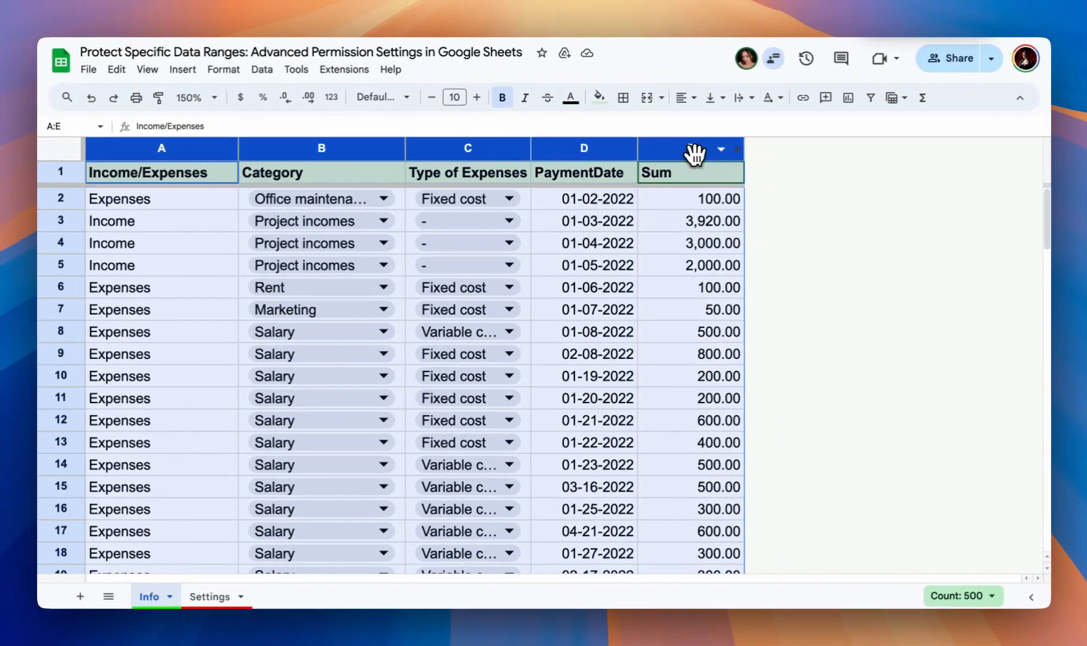
pyautogui.click(596, 372)
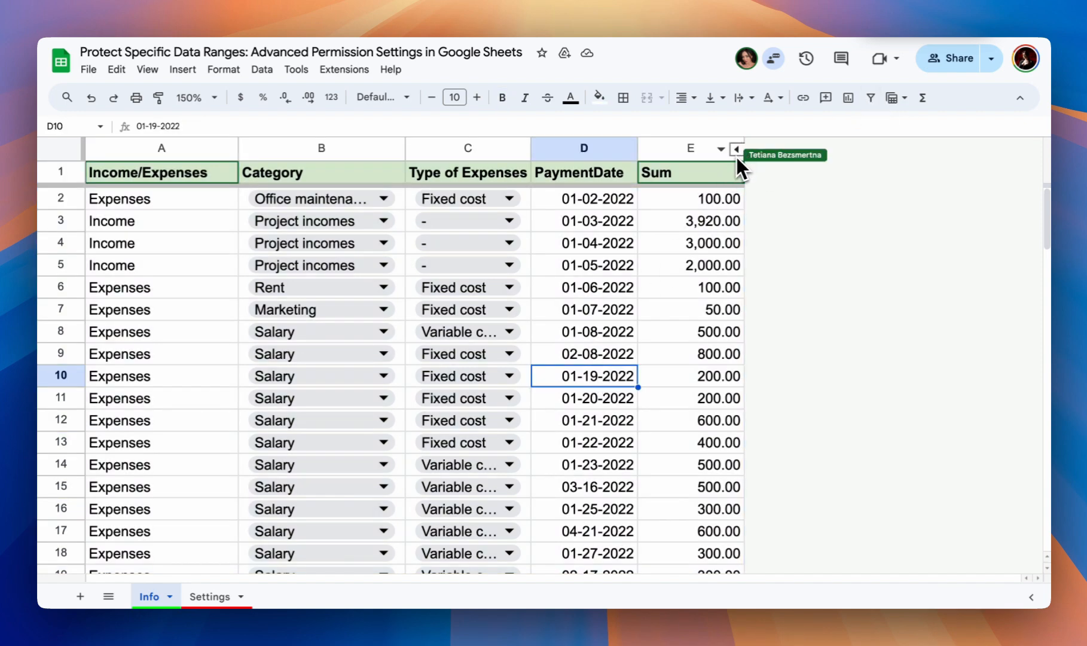
pyautogui.click(693, 150)
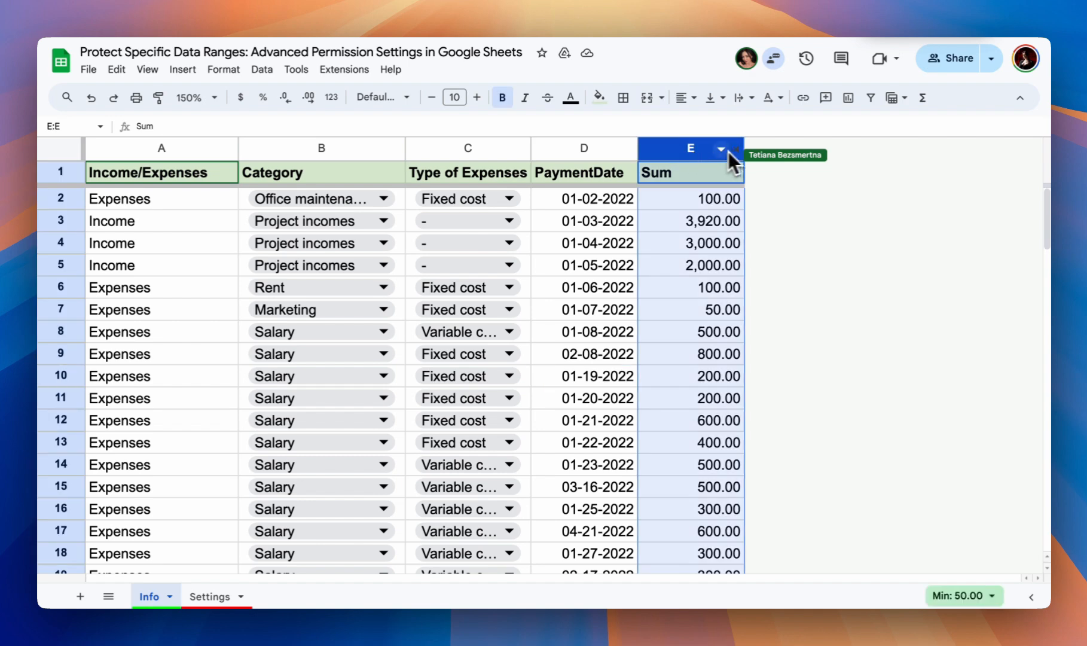
pyautogui.click(169, 153)
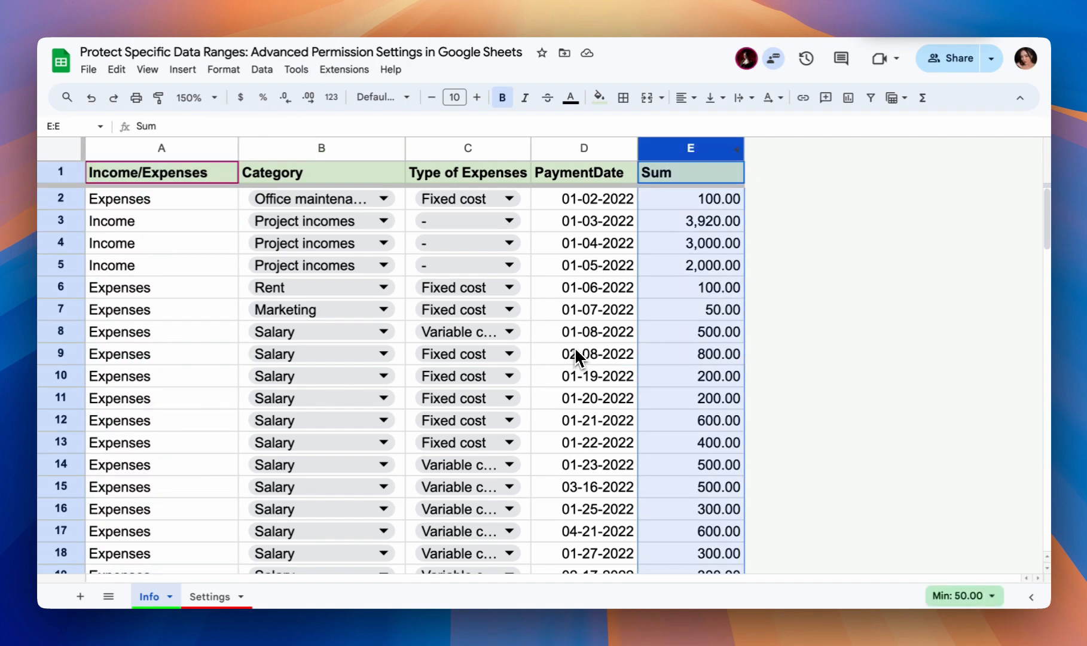
pyautogui.click(575, 354)
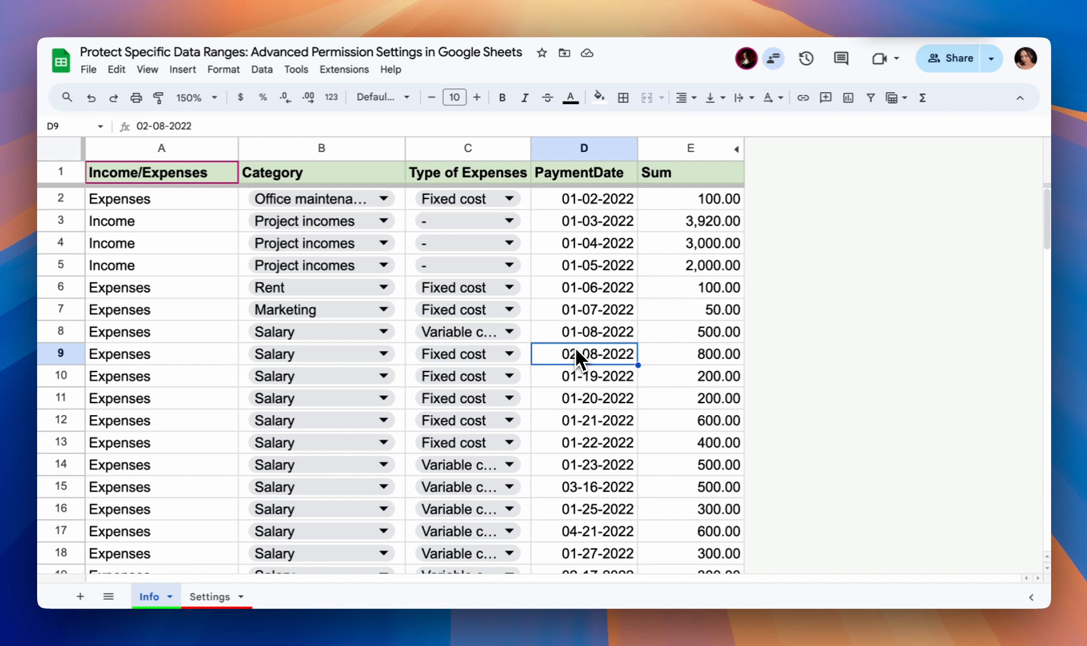